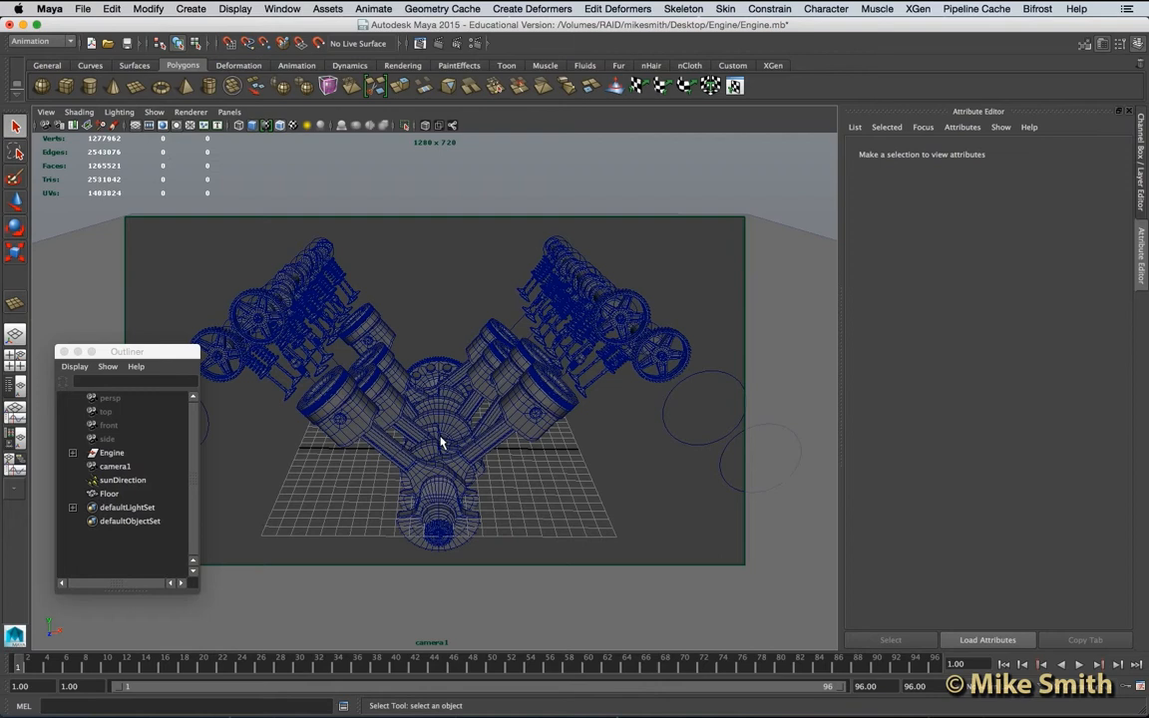
- Examine the sunDirection light's mia_physicalsky1 attributes, including the camera connection options, and deselect the light
drag(149, 351, 472, 263)
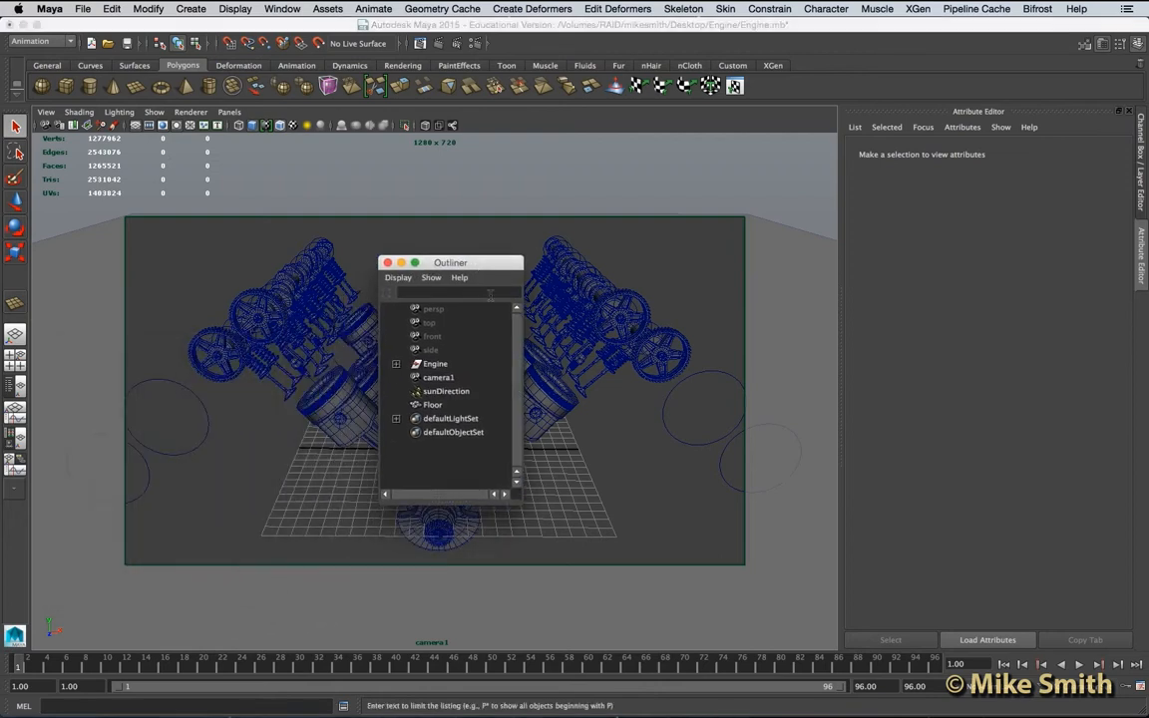
click(442, 393)
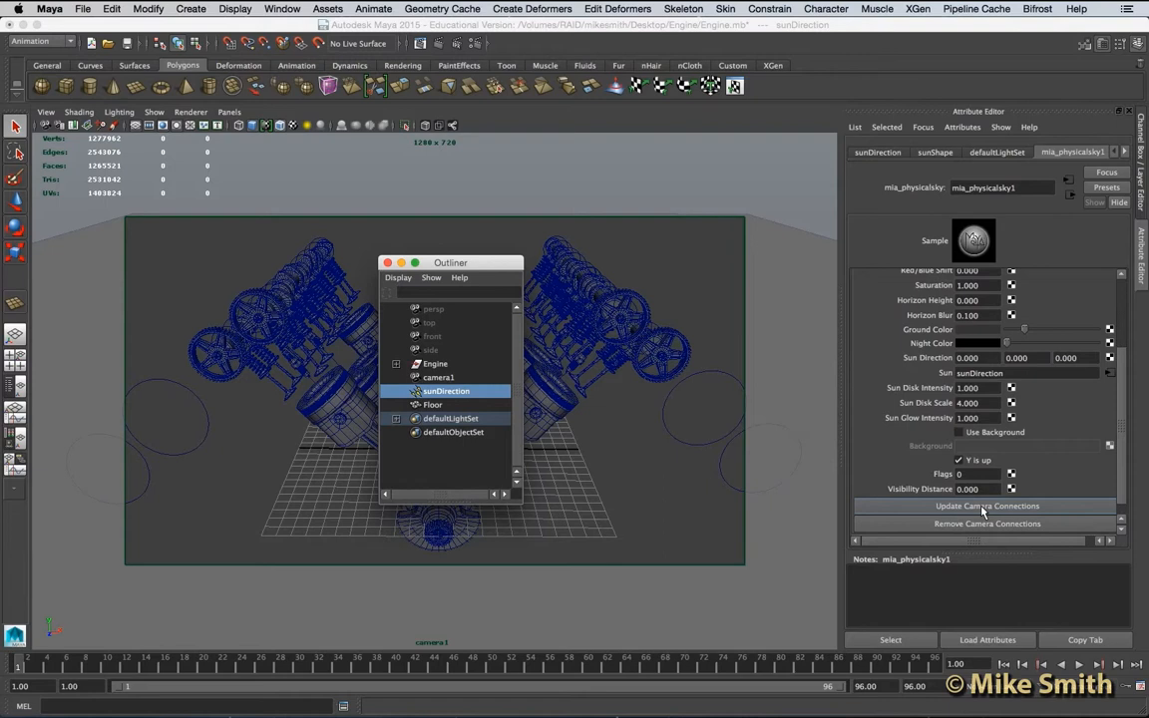
drag(422, 263, 101, 326)
click(463, 178)
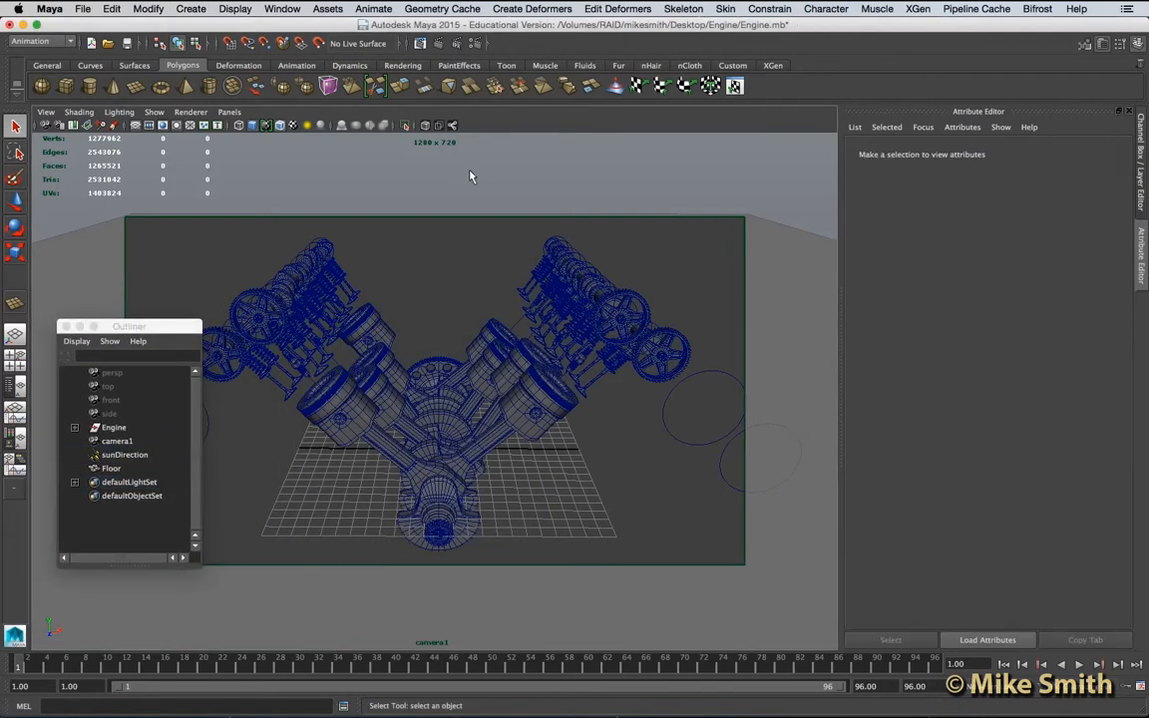
- Open the render settings and set the frame/animation extension to name.# for an image sequence
click(285, 9)
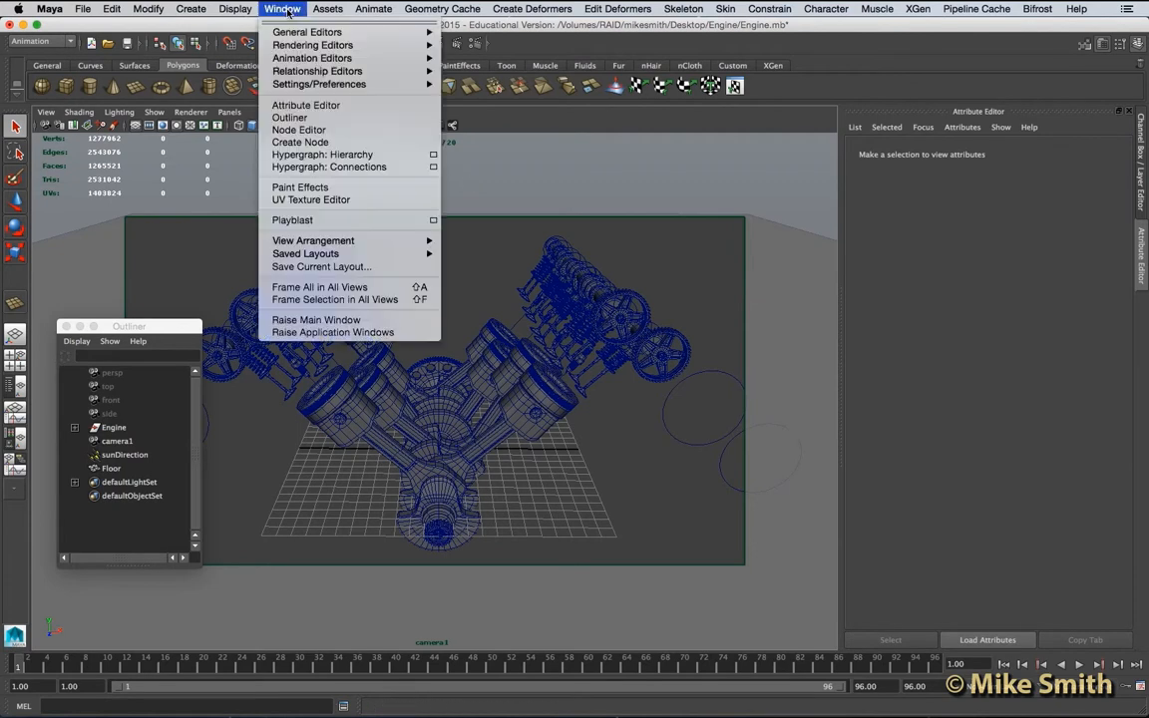
mouse_move(305, 46)
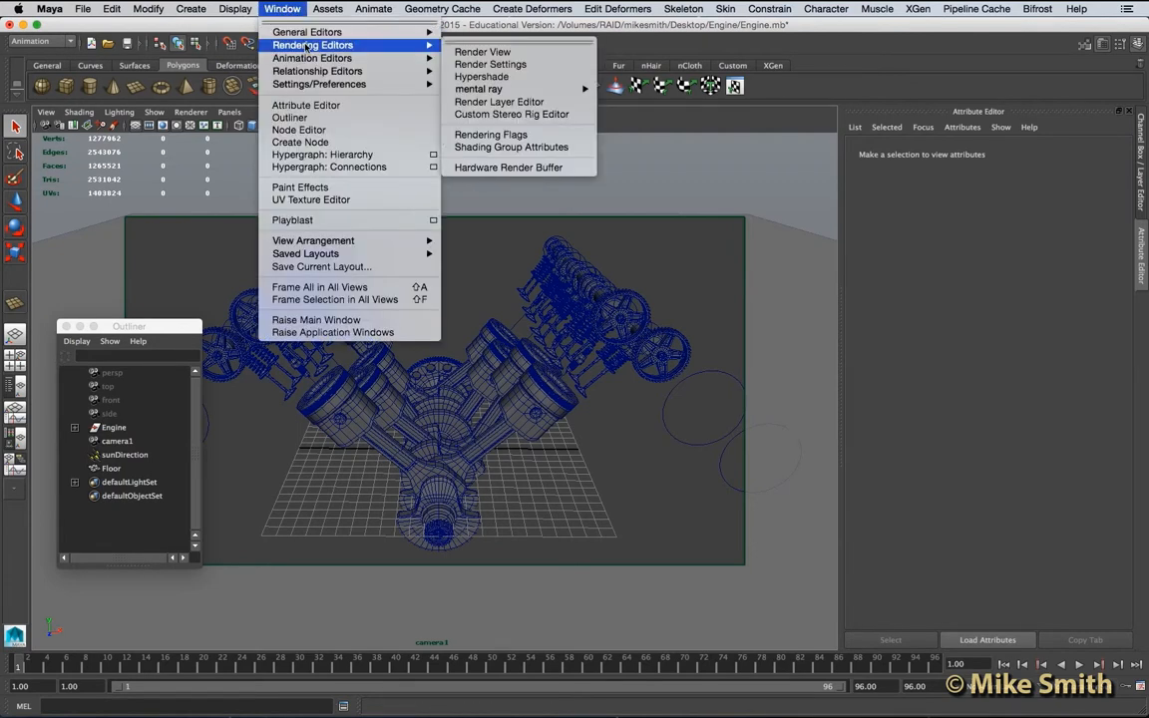
click(485, 65)
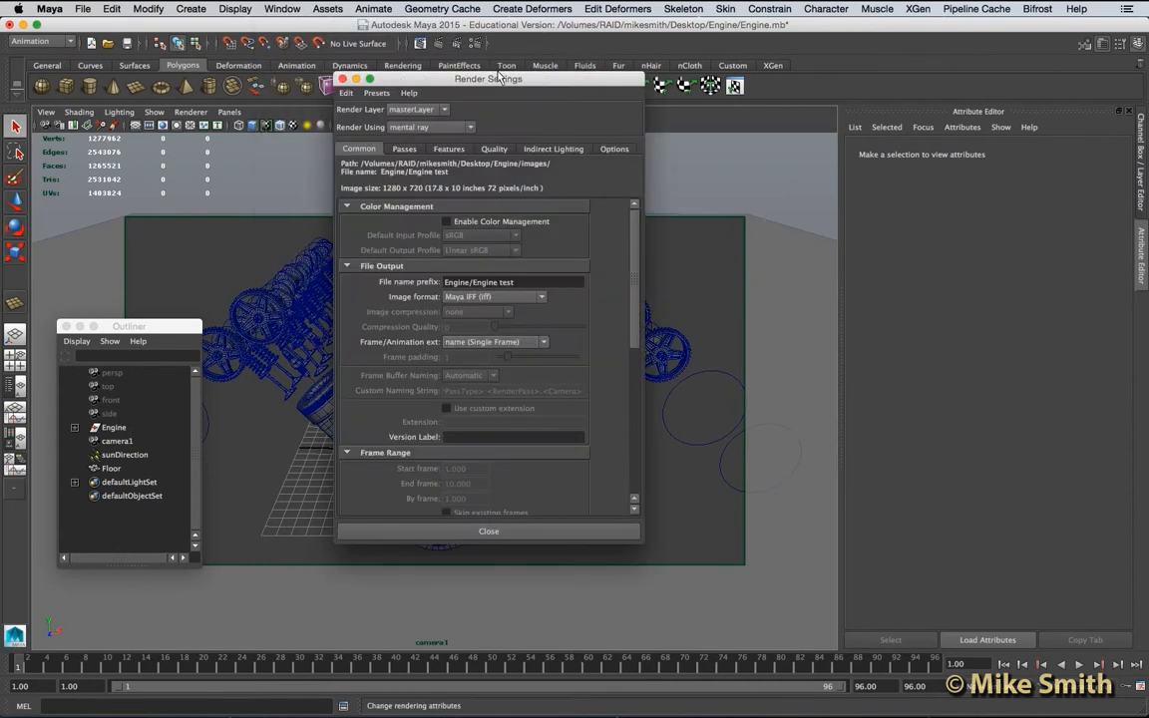
drag(454, 71, 536, 118)
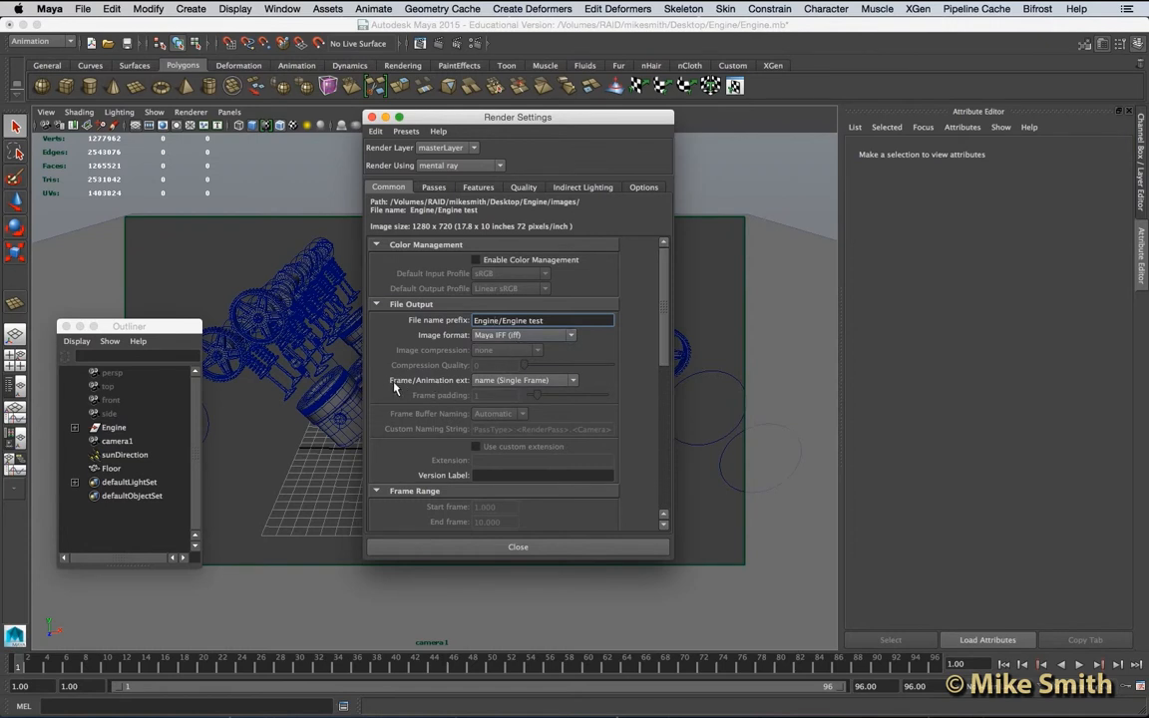
click(549, 382)
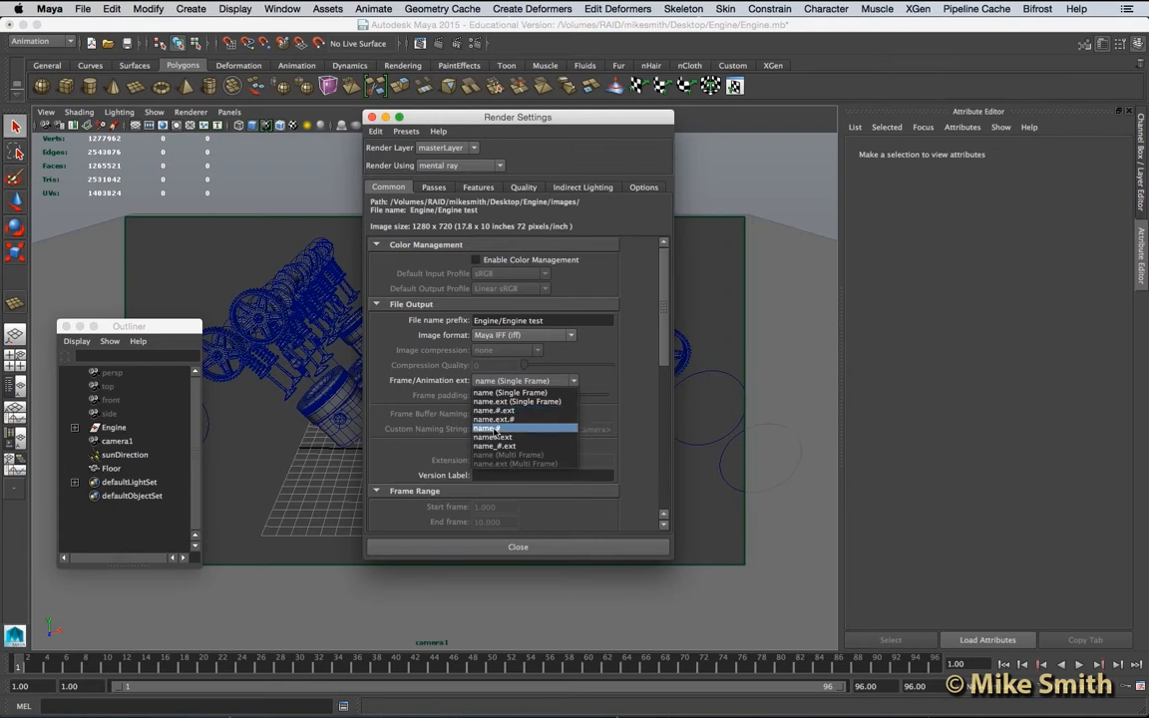
click(495, 430)
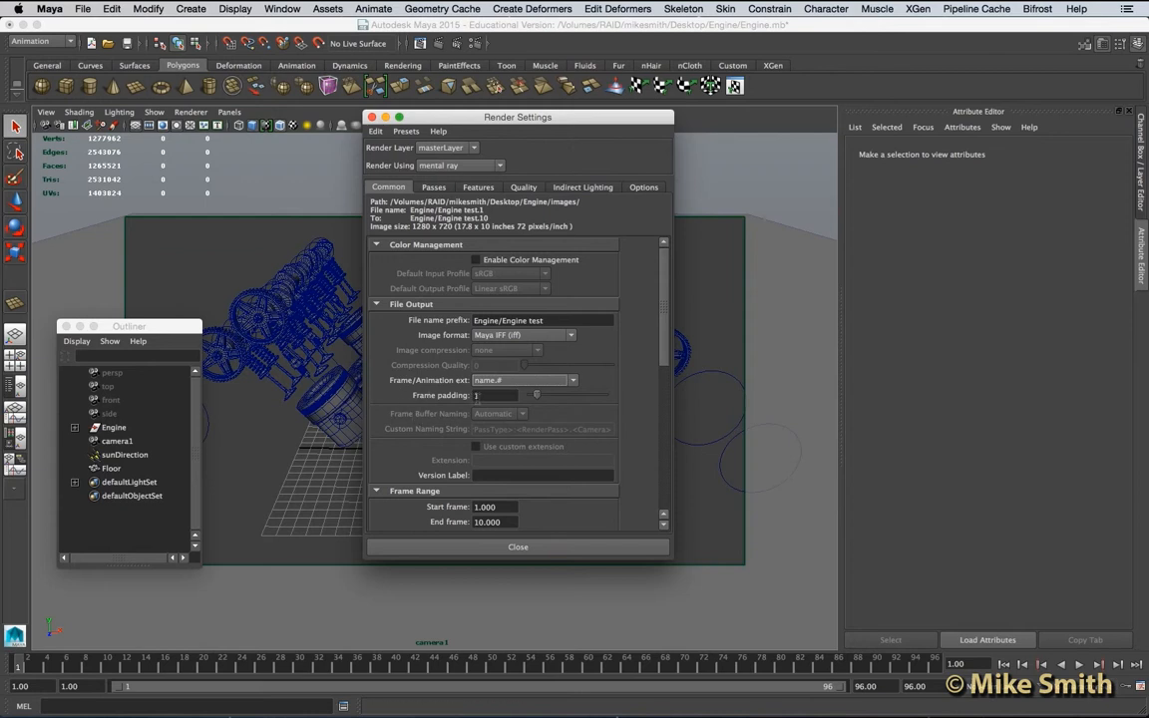
- Set the frame padding of the rendered file names to 3
drag(536, 398, 553, 397)
click(476, 396)
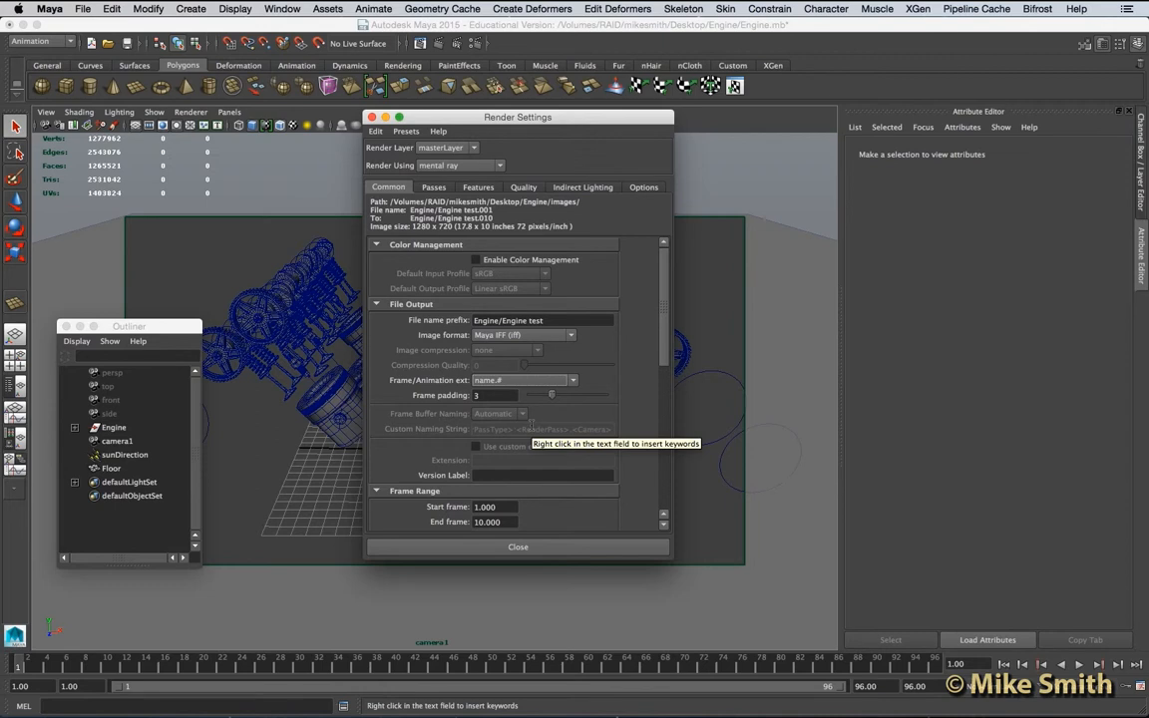
click(489, 396)
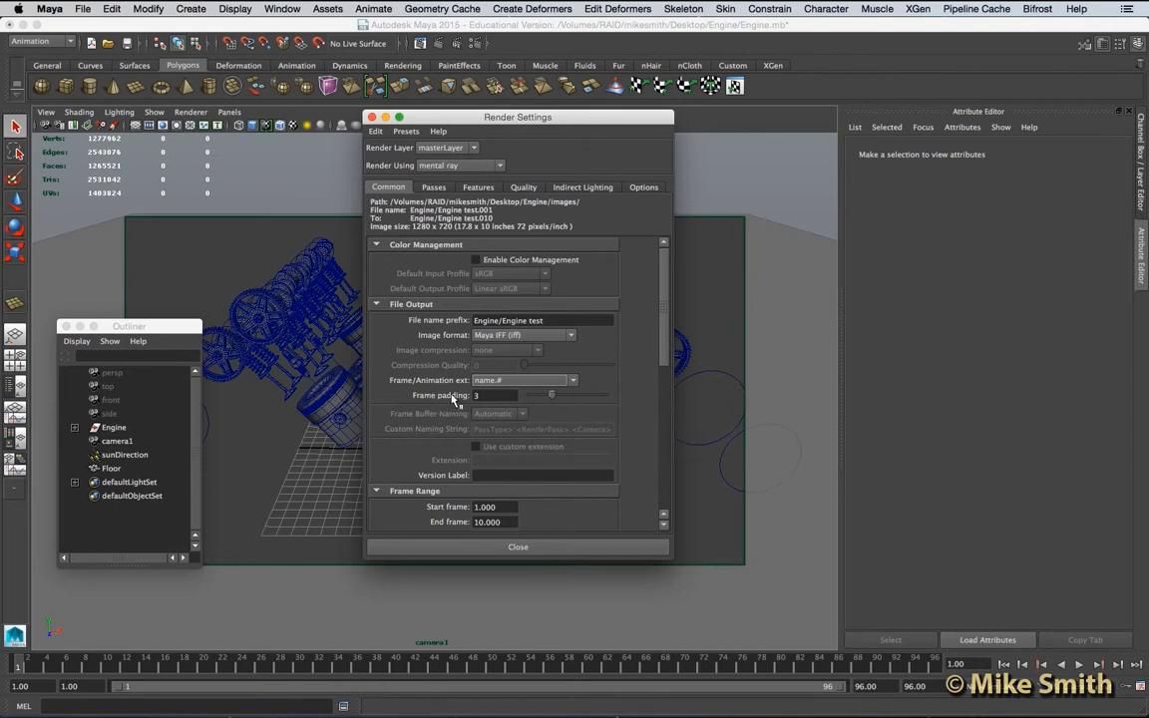
key(Return)
- Set the end frame of the render frame range to 96
scroll(665, 334, down, 1)
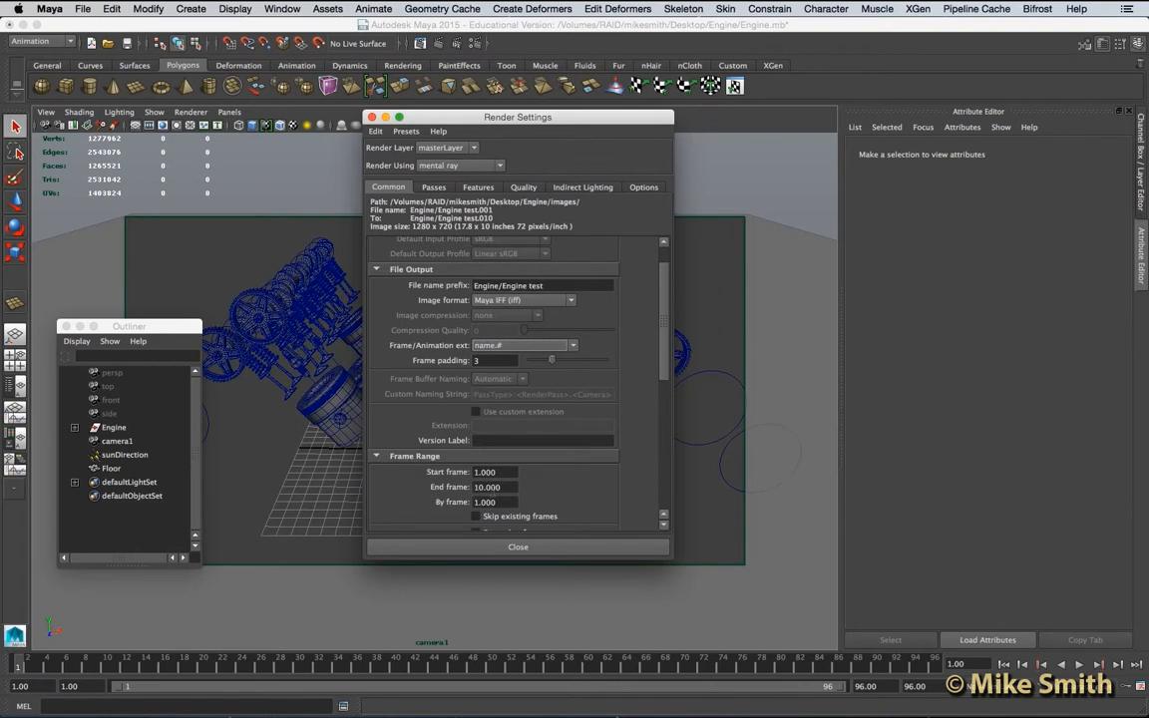
drag(503, 487, 469, 486)
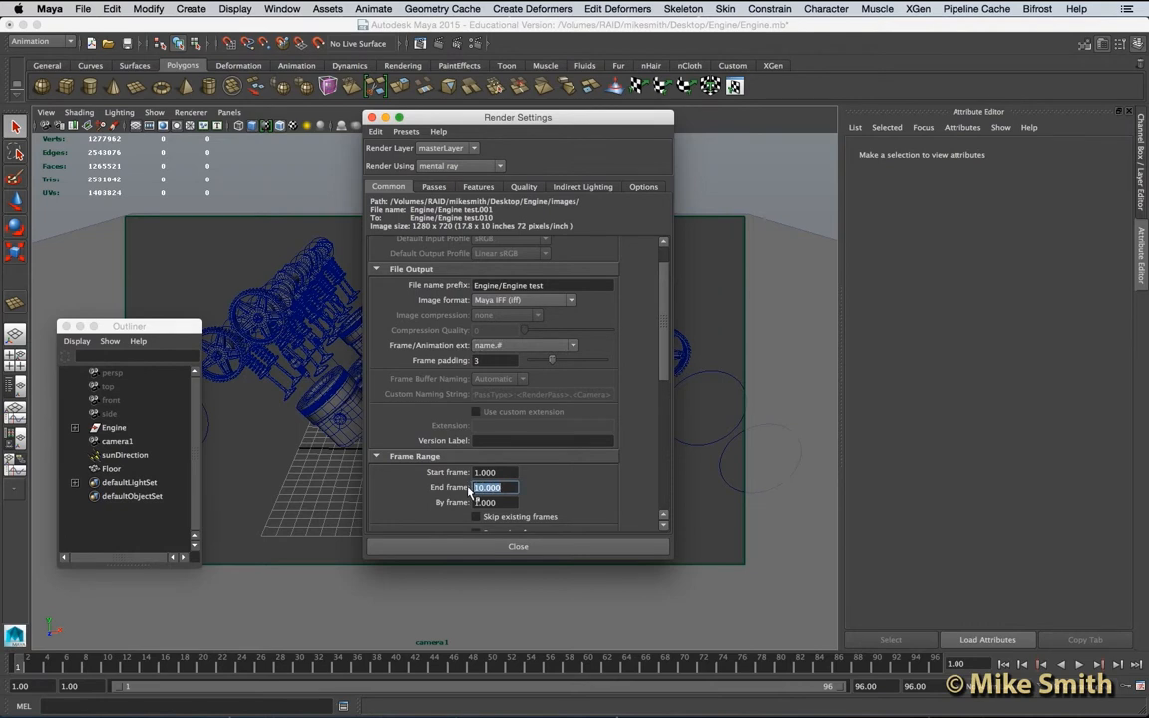
text(96)
key(Return)
- Set the renderable camera to camera1
drag(666, 308, 661, 391)
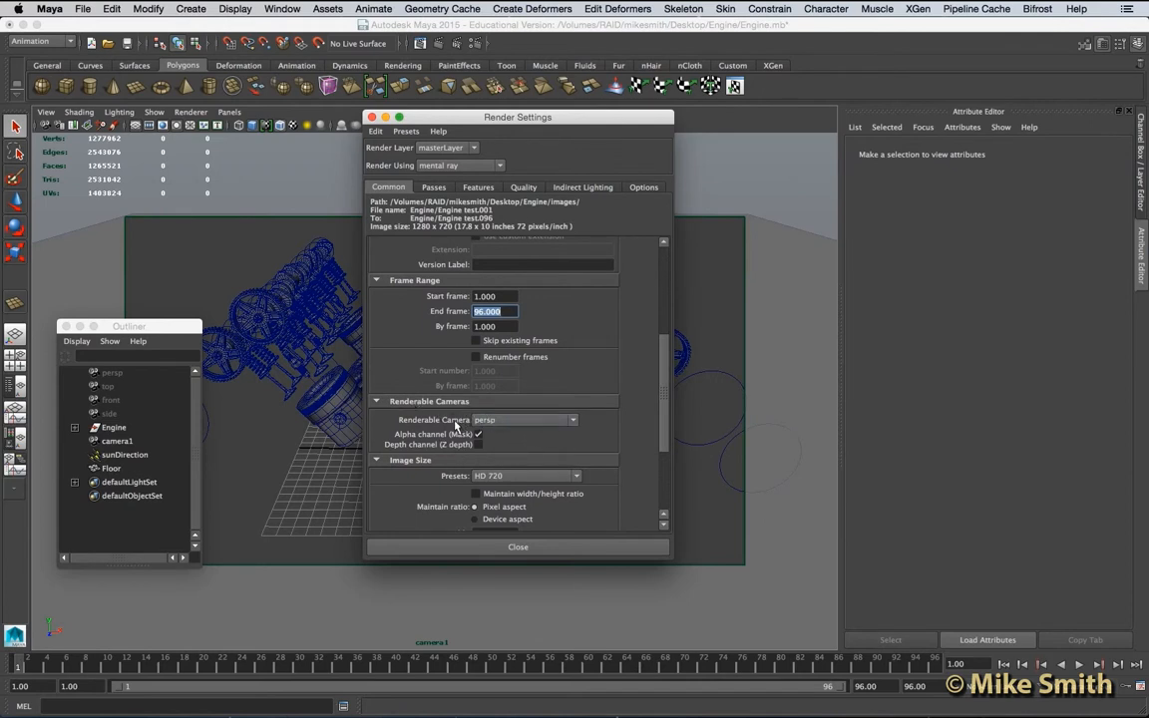
click(574, 423)
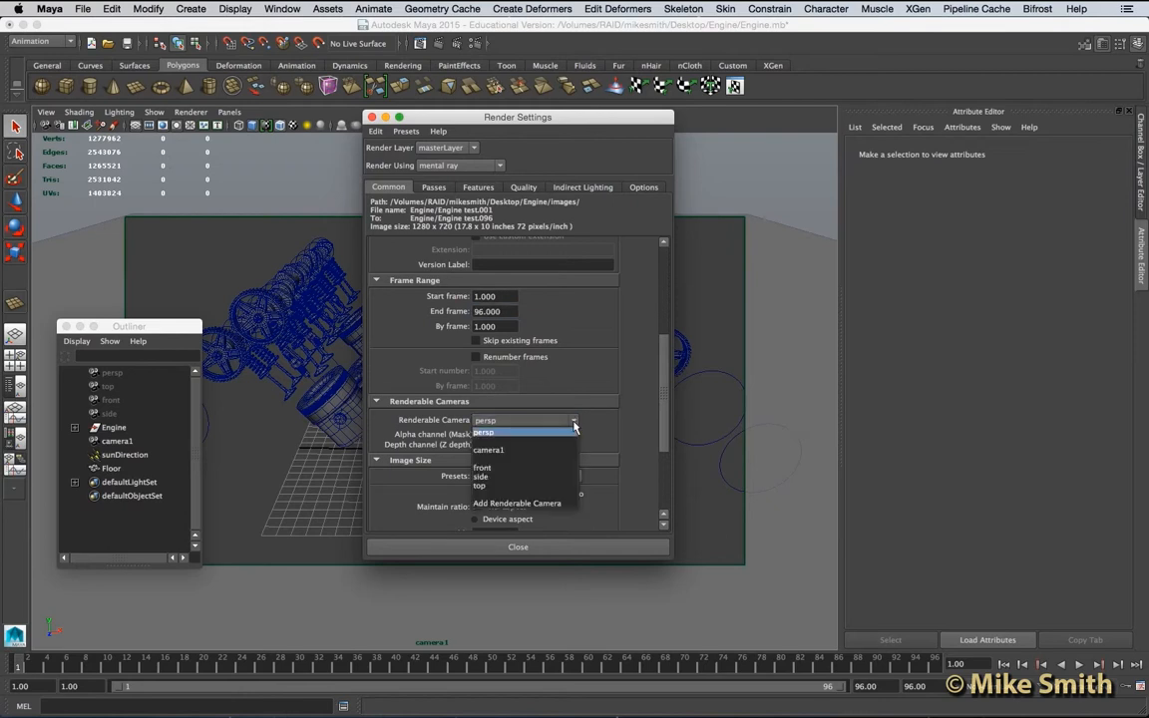
click(492, 452)
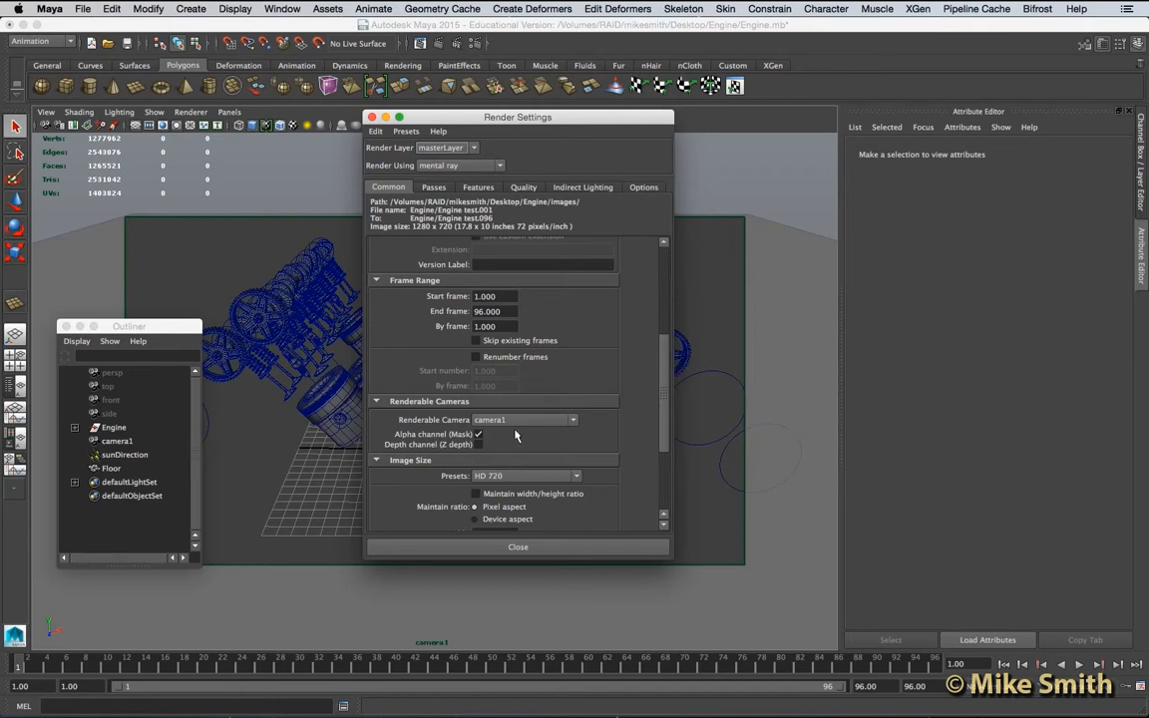
- Add persp as a second renderable camera alongside camera1, and remove that second camera again
click(555, 422)
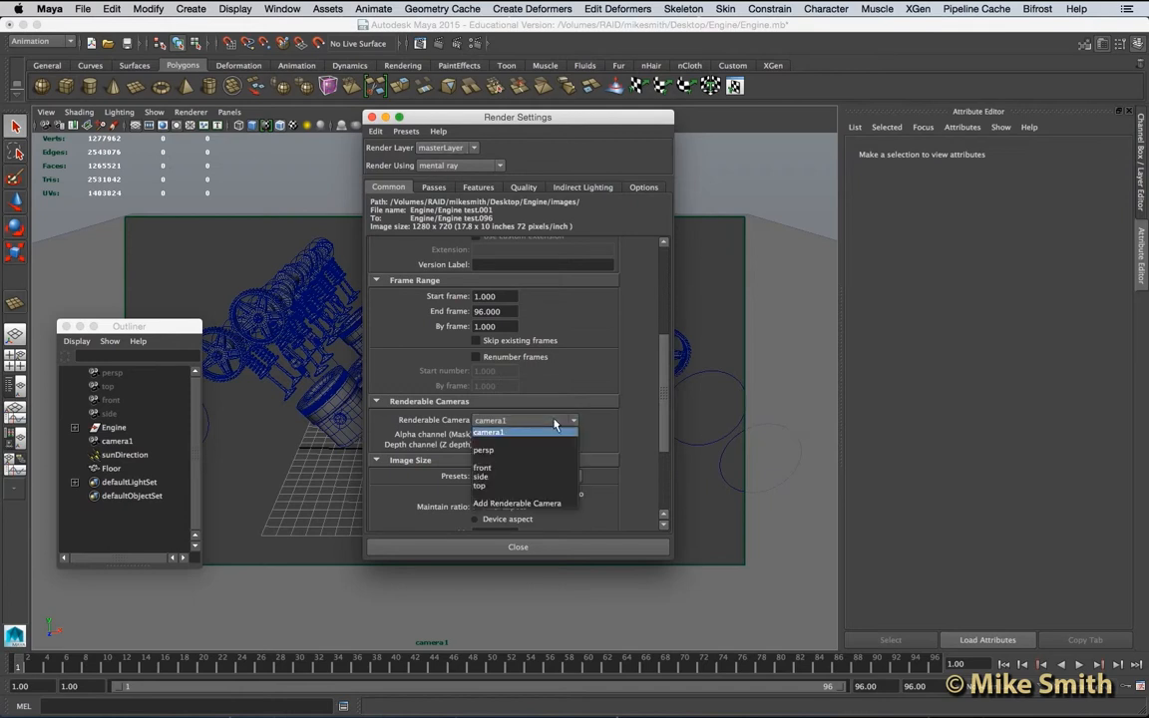
click(529, 504)
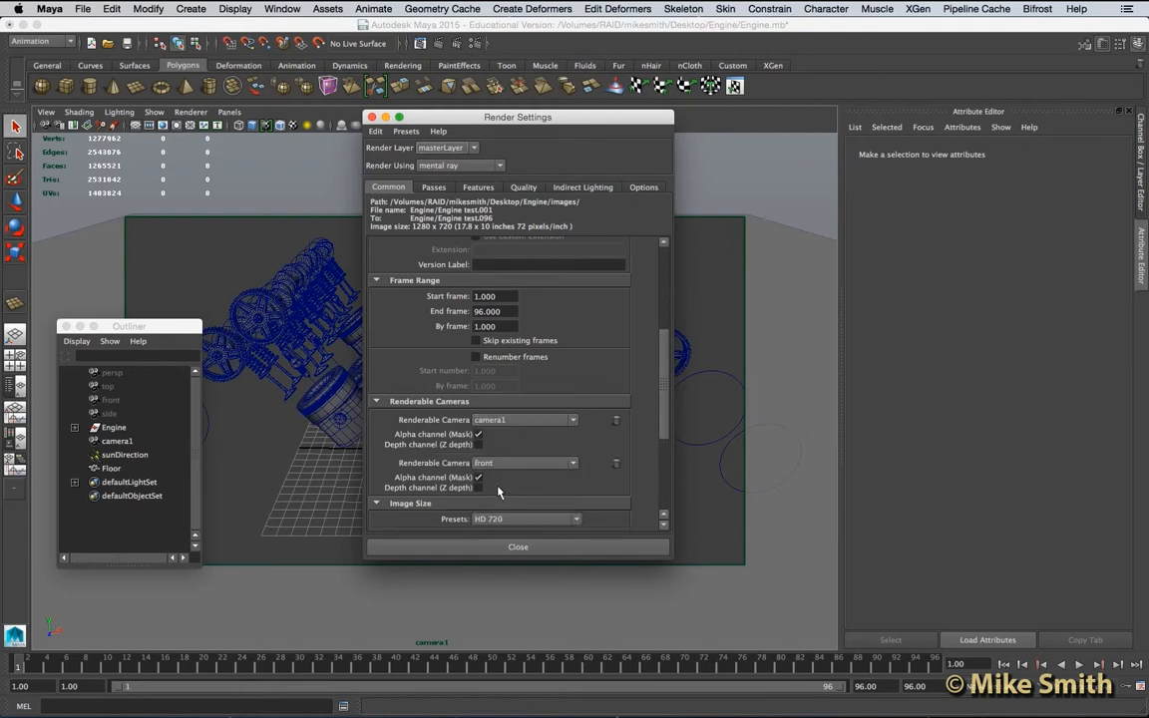
click(529, 463)
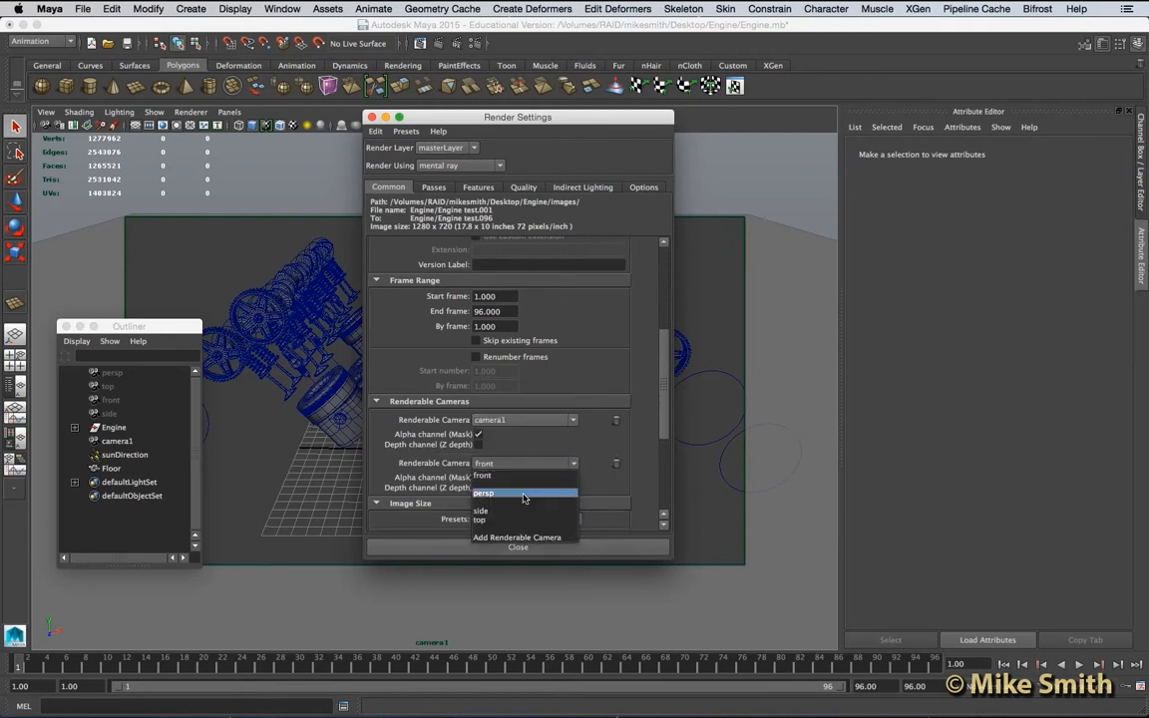
click(479, 477)
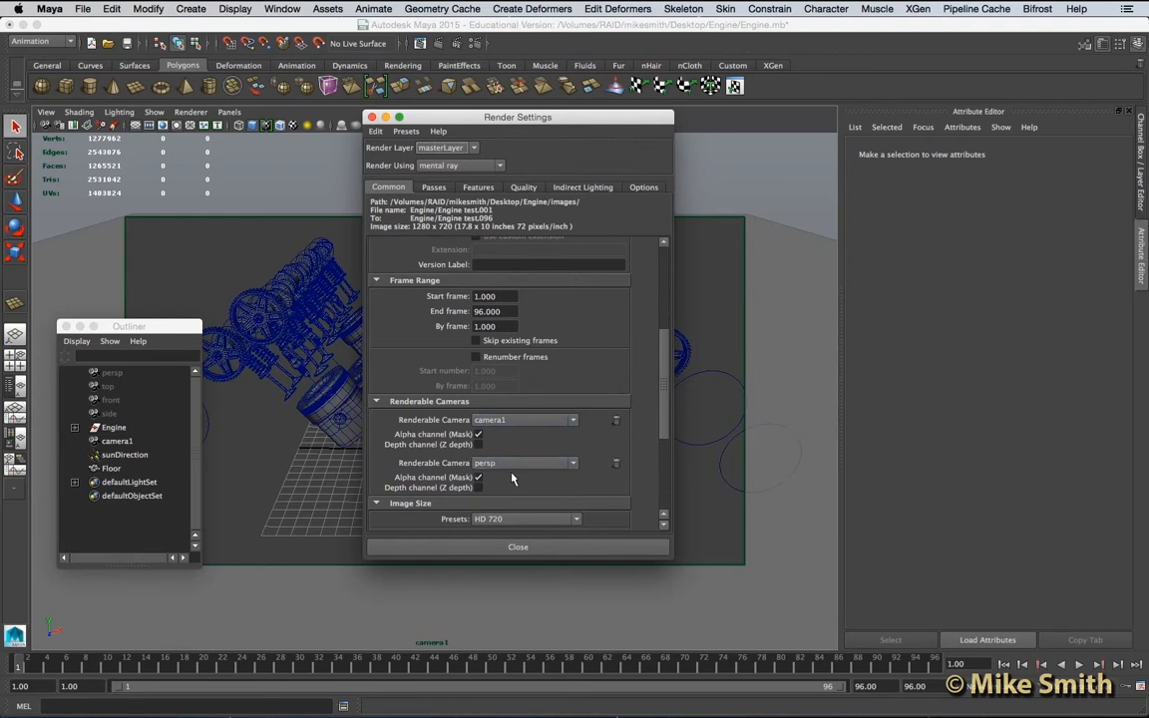
click(616, 465)
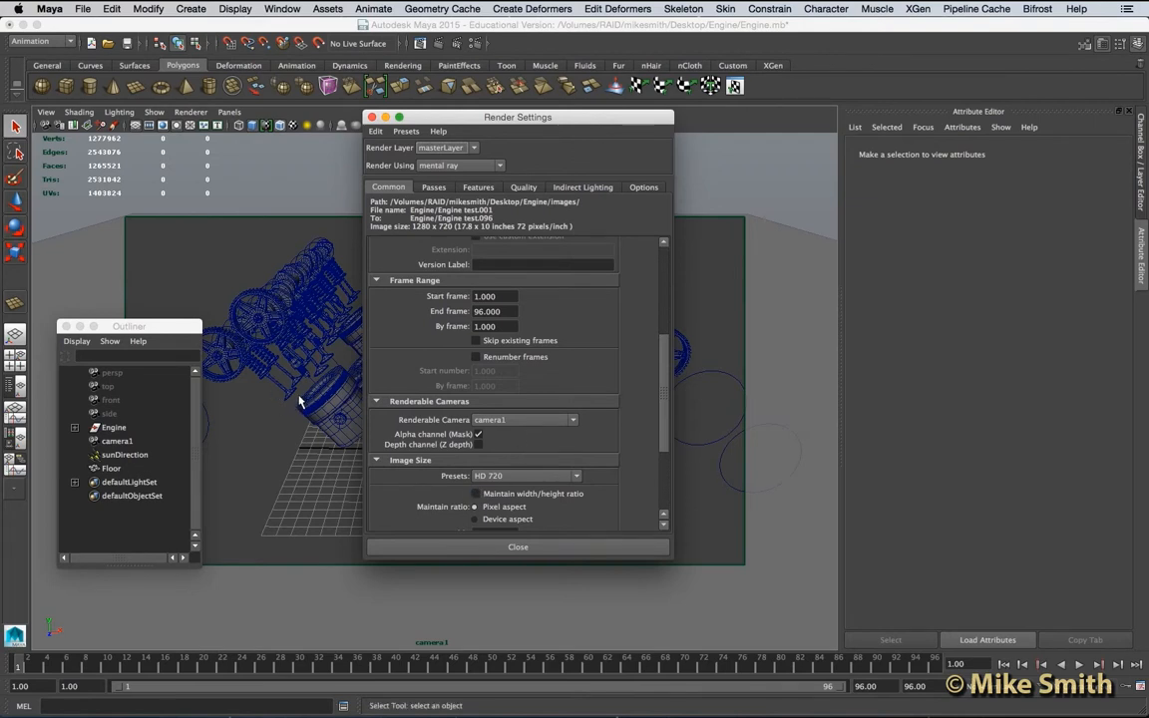
- Review the image size preset, dimensions and resolution, and close the render settings
scroll(472, 432, down, 3)
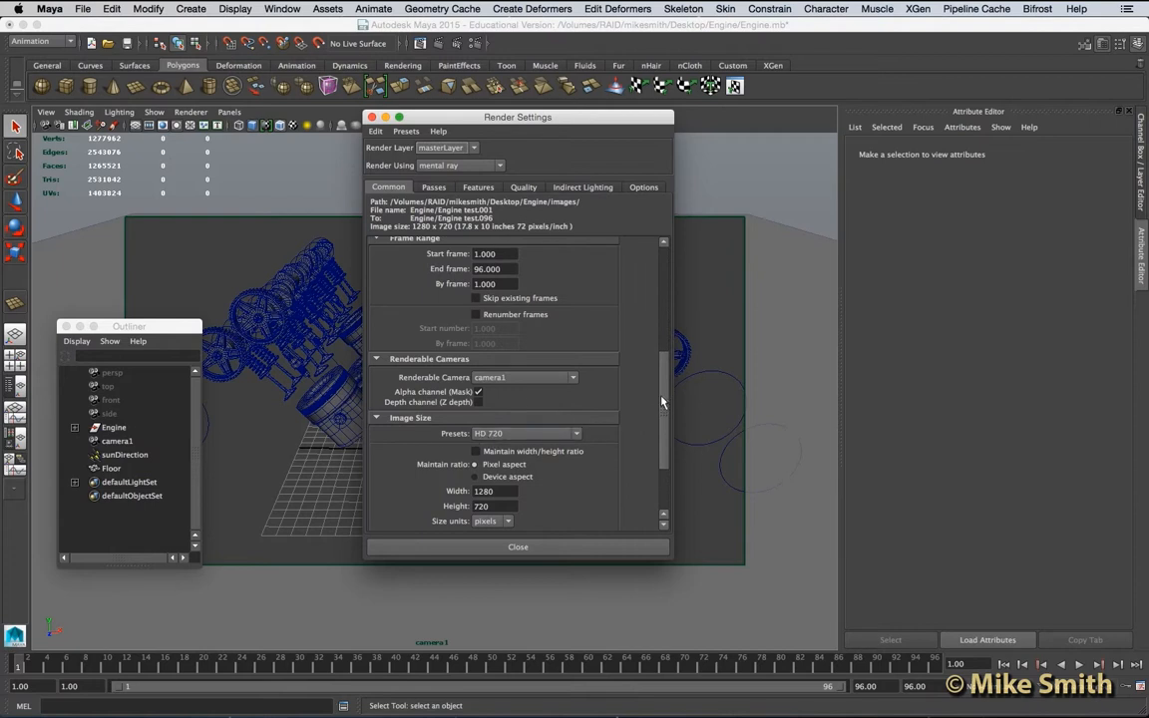
scroll(656, 444, down, 3)
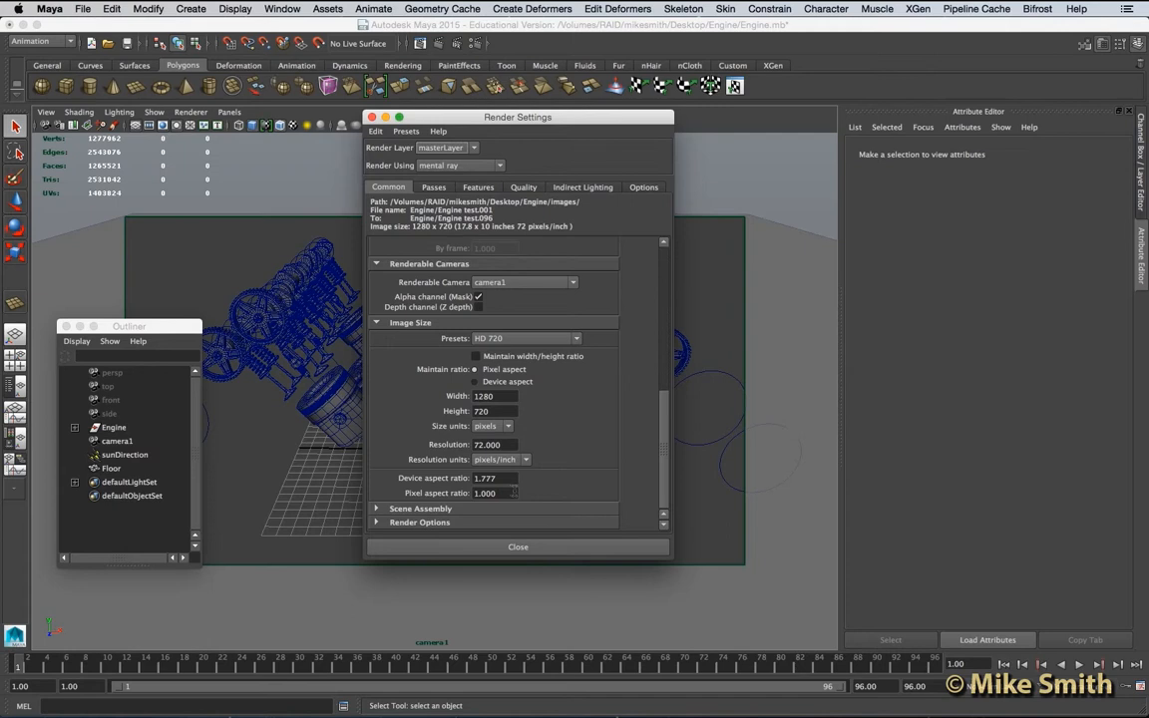
click(517, 547)
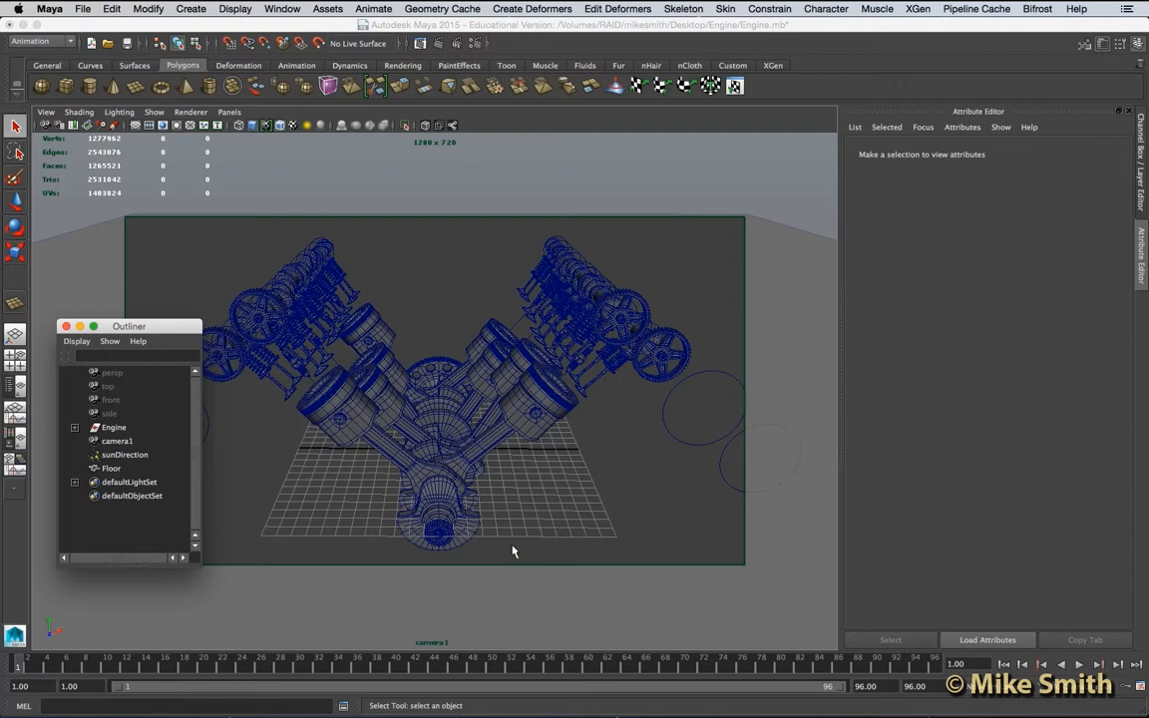
- Switch to the Rendering menu set and open the Batch Render options
click(58, 42)
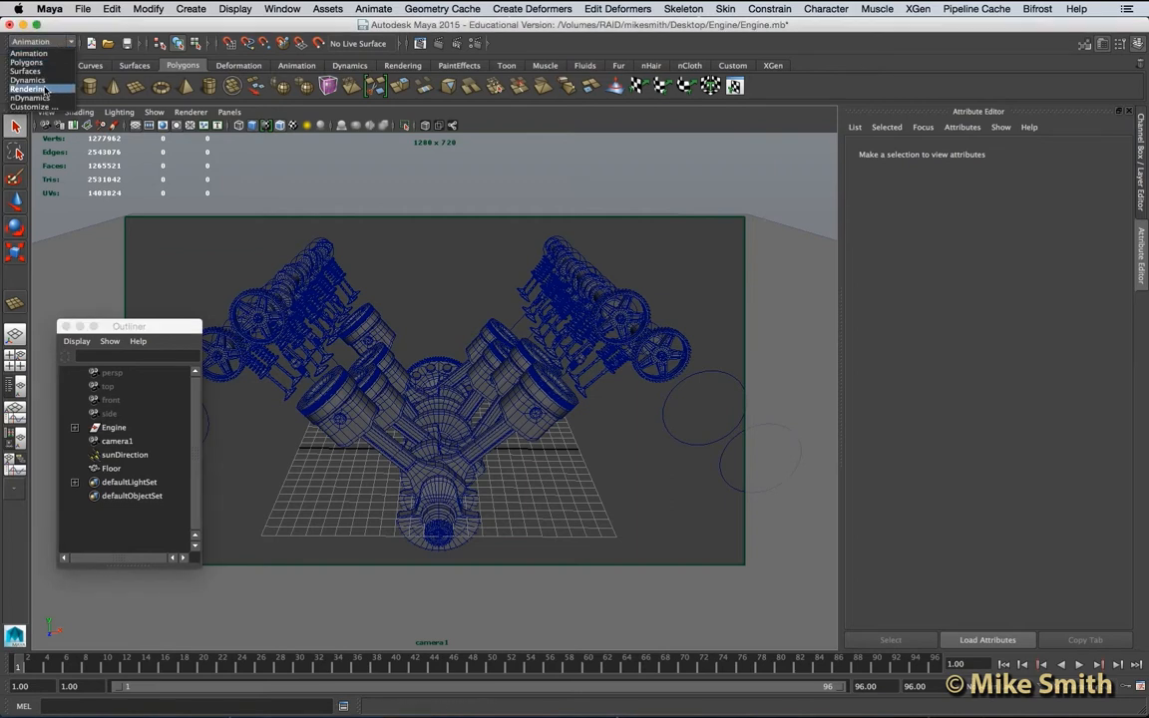
click(30, 89)
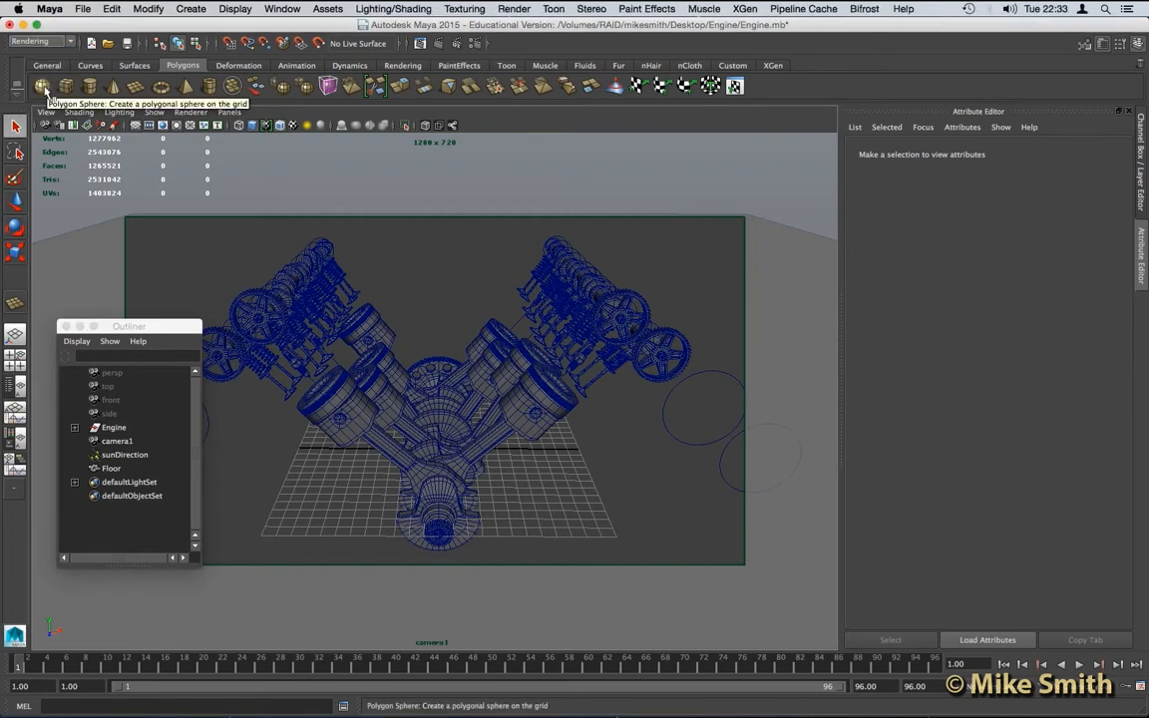
click(514, 9)
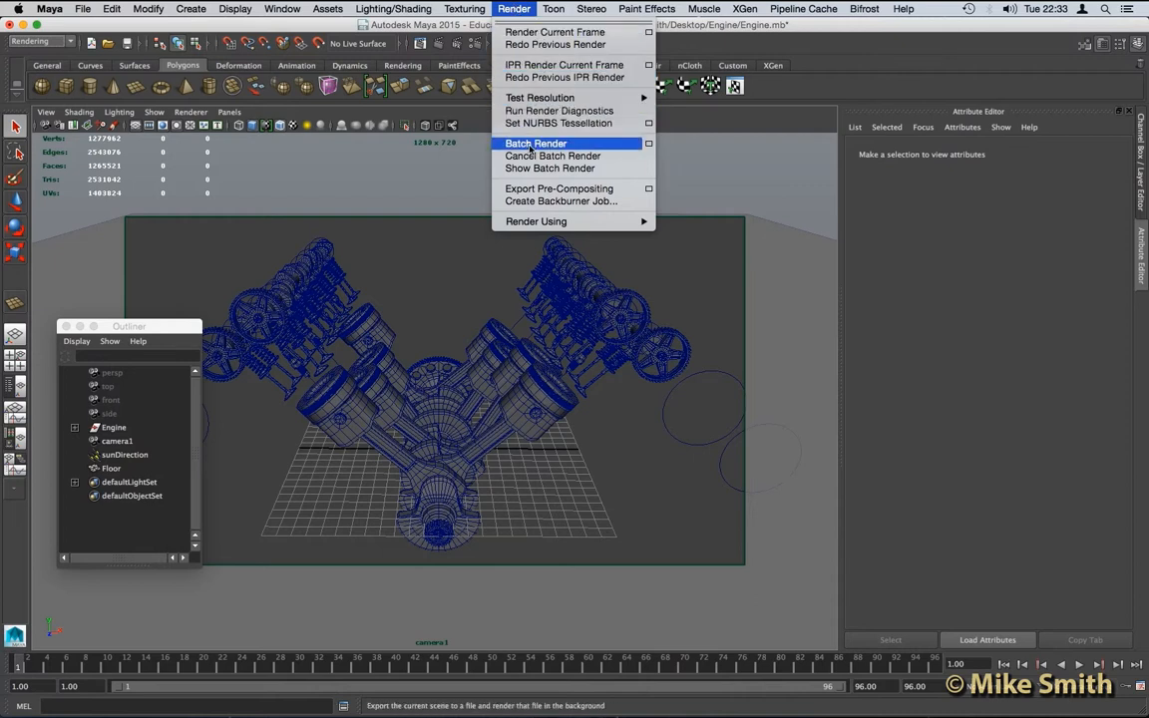
click(649, 147)
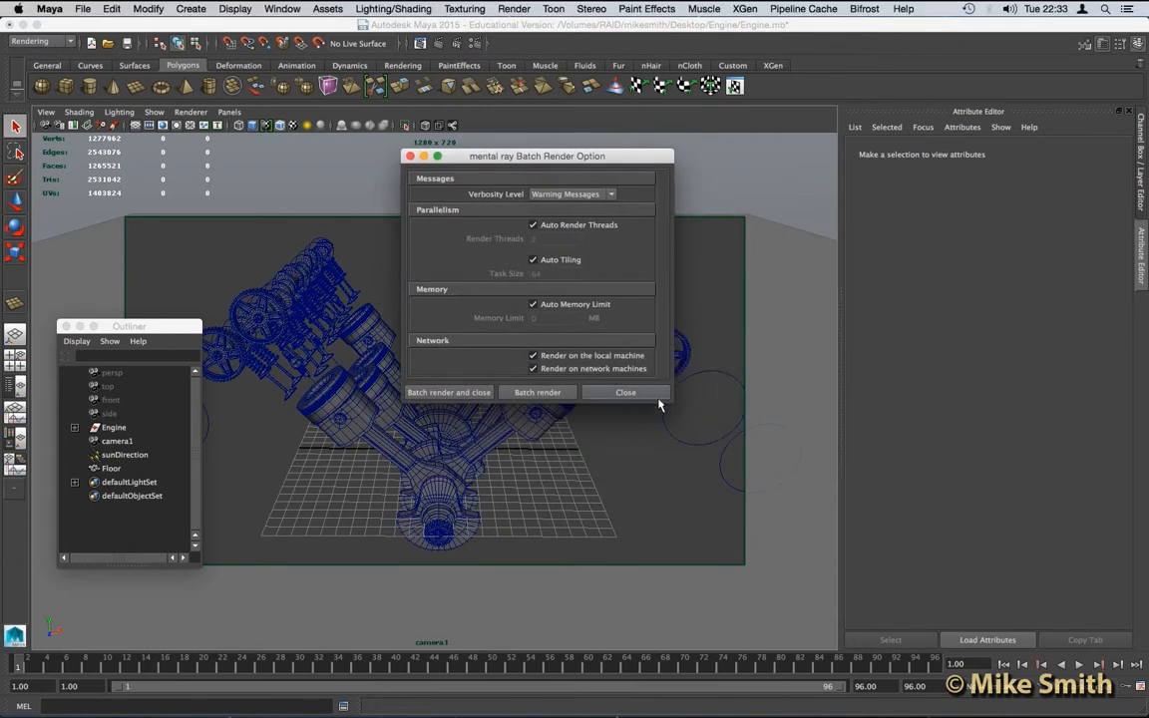
- Enlarge the batch render options window, turn off rendering on network machines, and close the options
drag(673, 406, 692, 441)
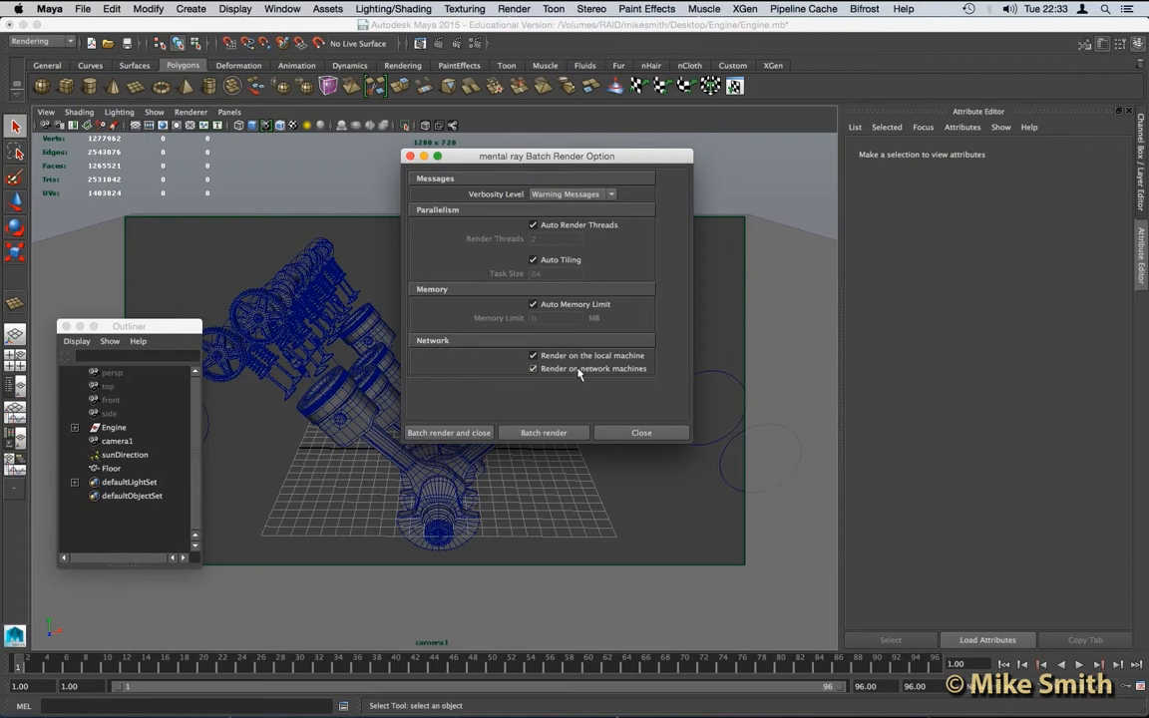
click(533, 368)
click(618, 436)
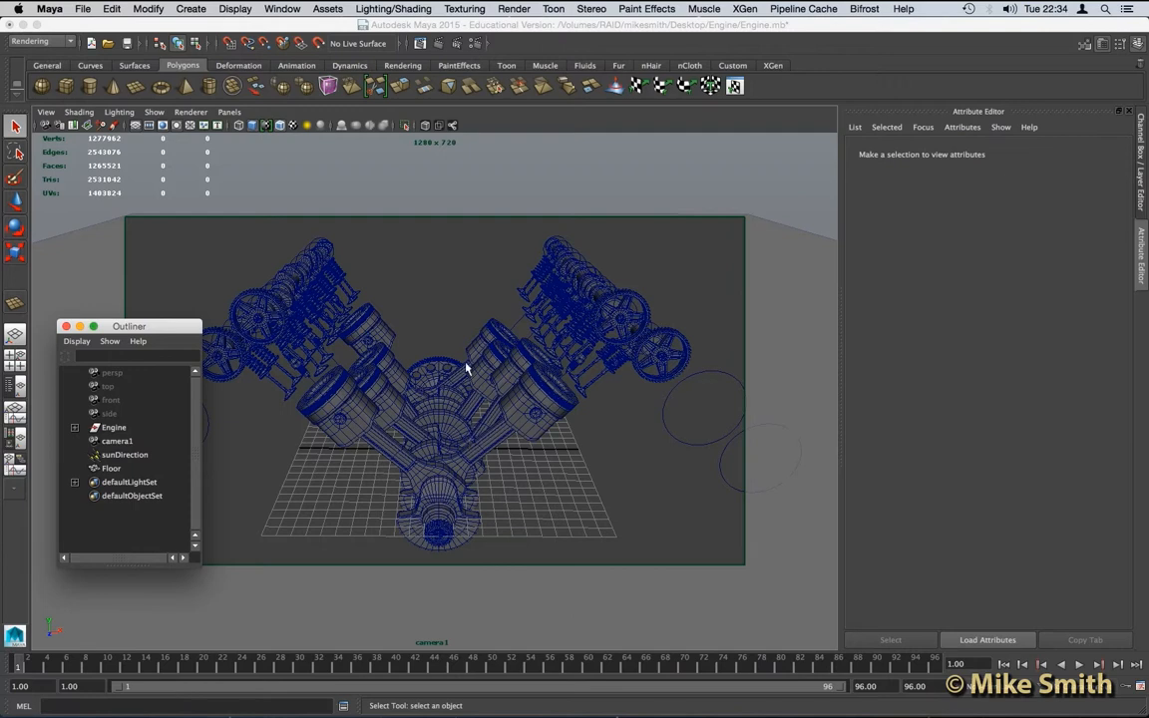
- Switch to Finder and look through the rendered image sequence in the Engine project's Images folder
key(super+Tab)
key(super+Tab)
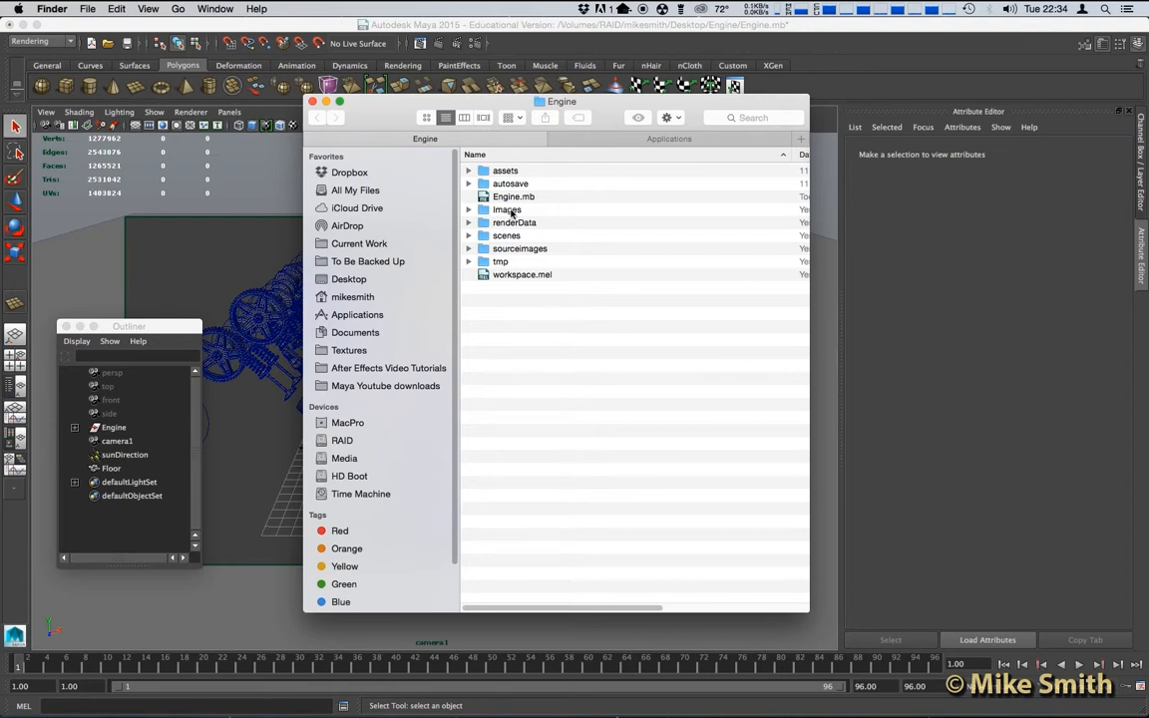
click(469, 211)
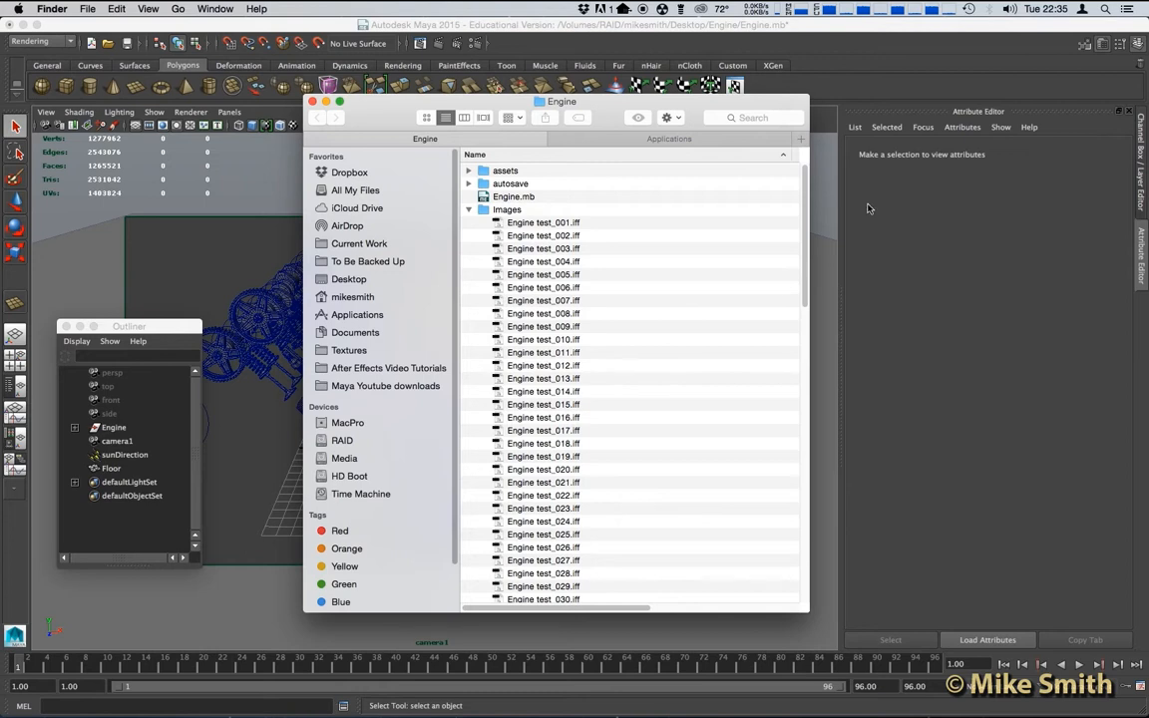
drag(804, 196, 785, 498)
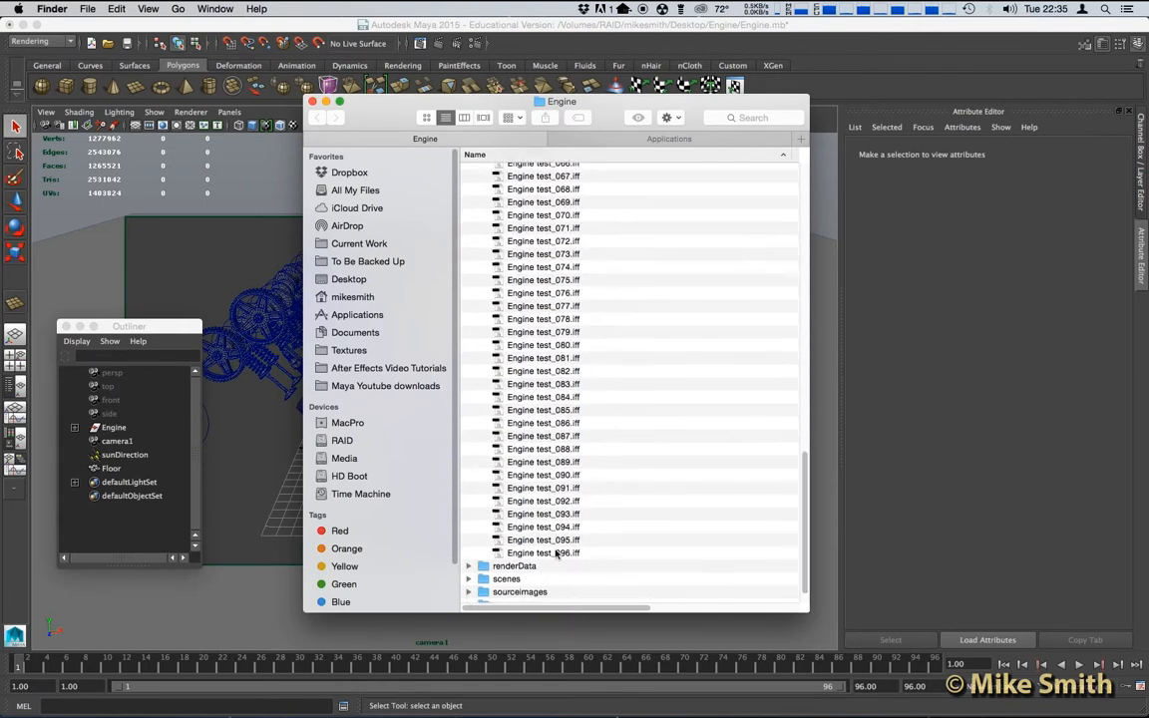
drag(804, 520, 795, 211)
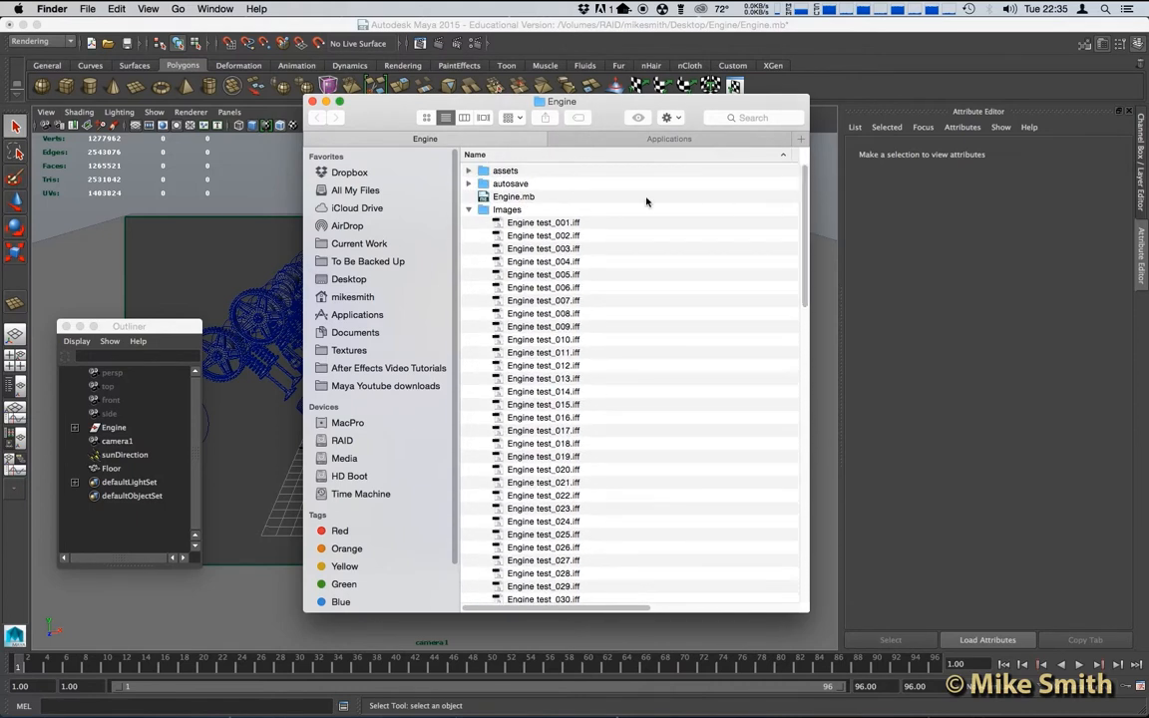
- Locate the Fcheck application in the Autodesk maya2015 folder under Applications, and close the Finder window
click(669, 141)
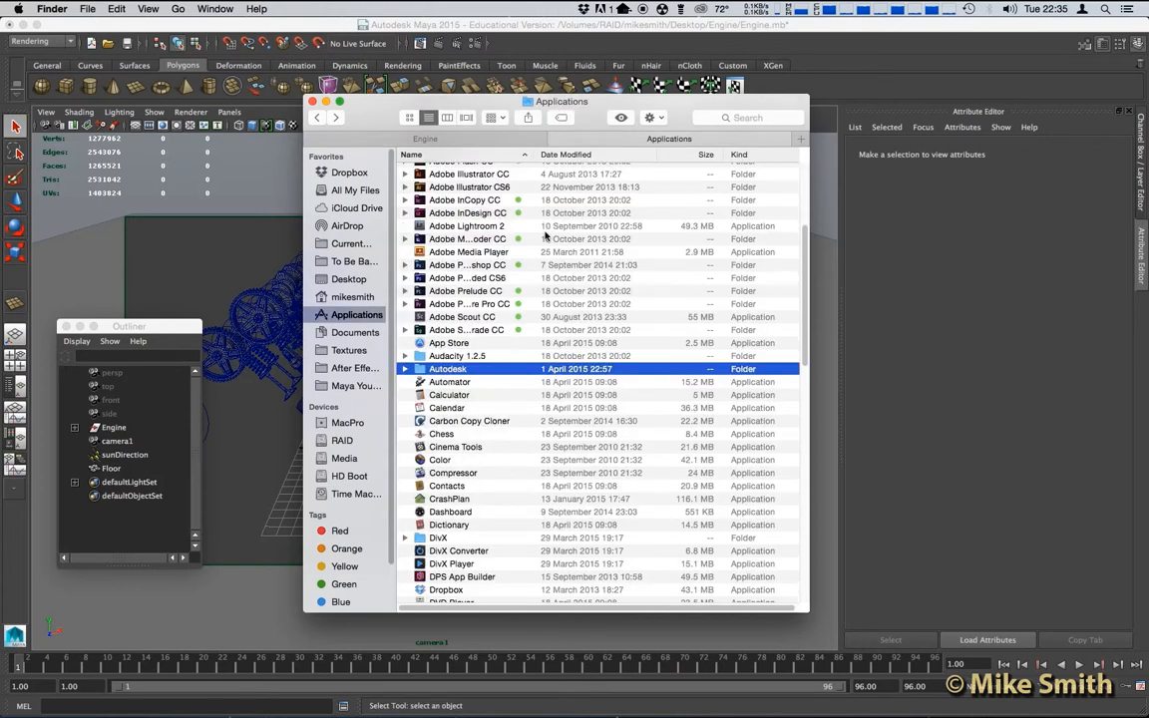
double_click(418, 374)
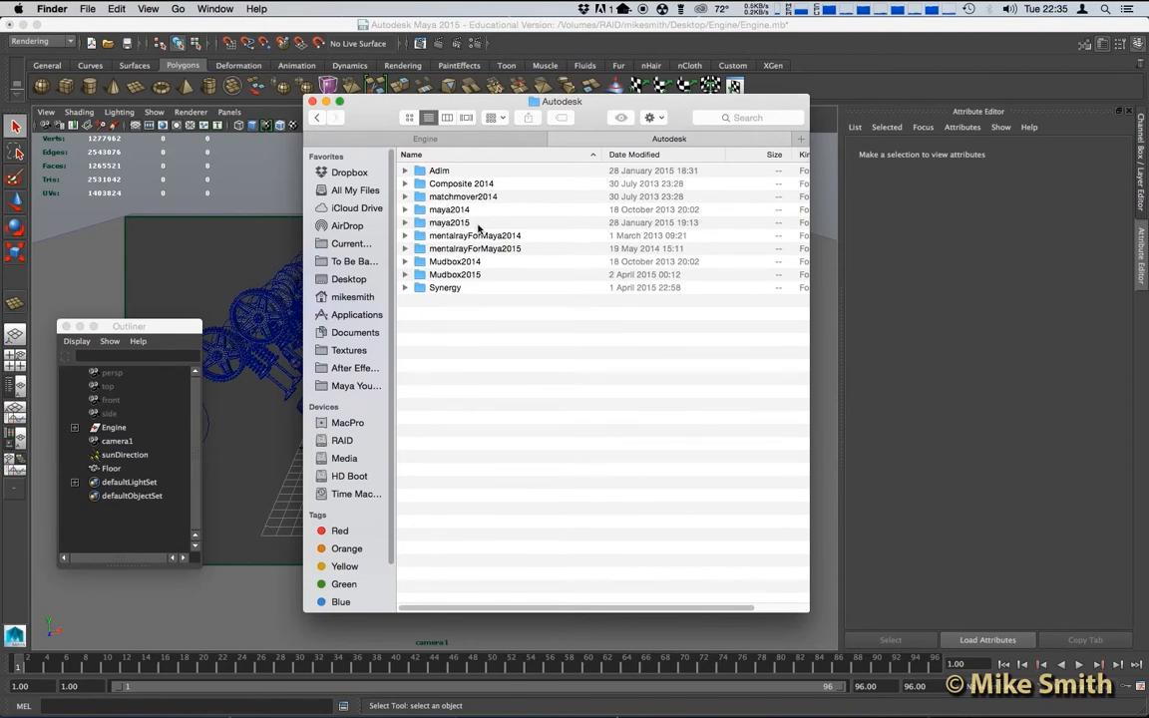
double_click(431, 223)
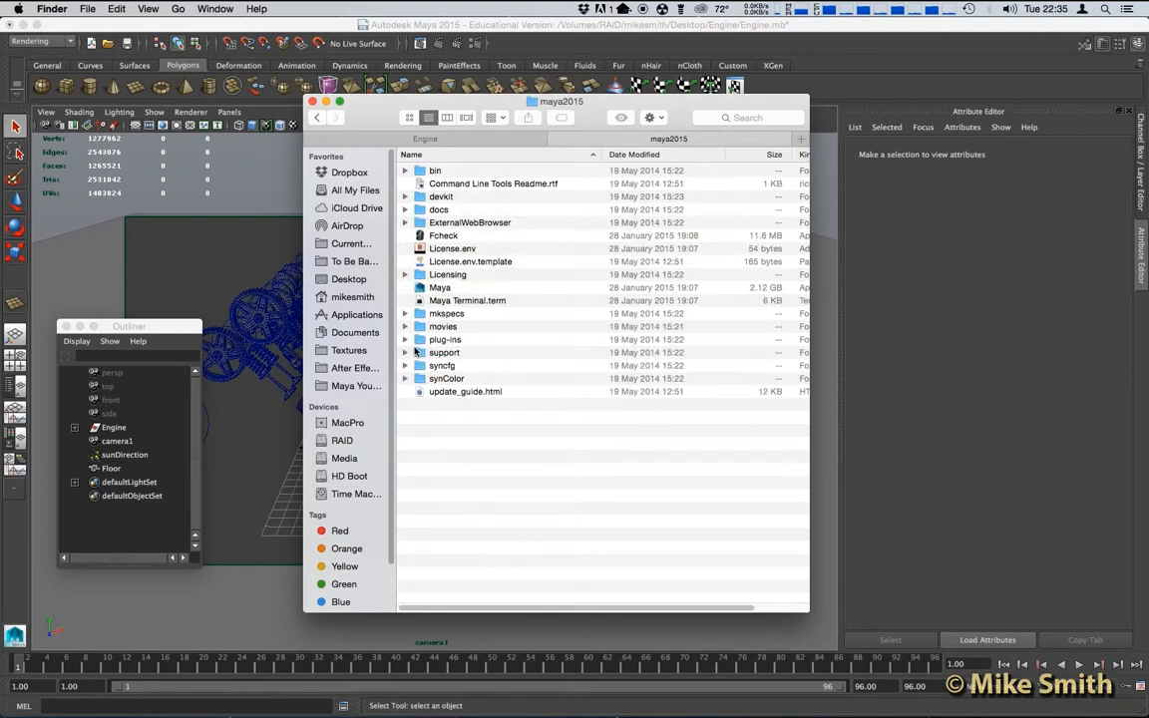
click(423, 236)
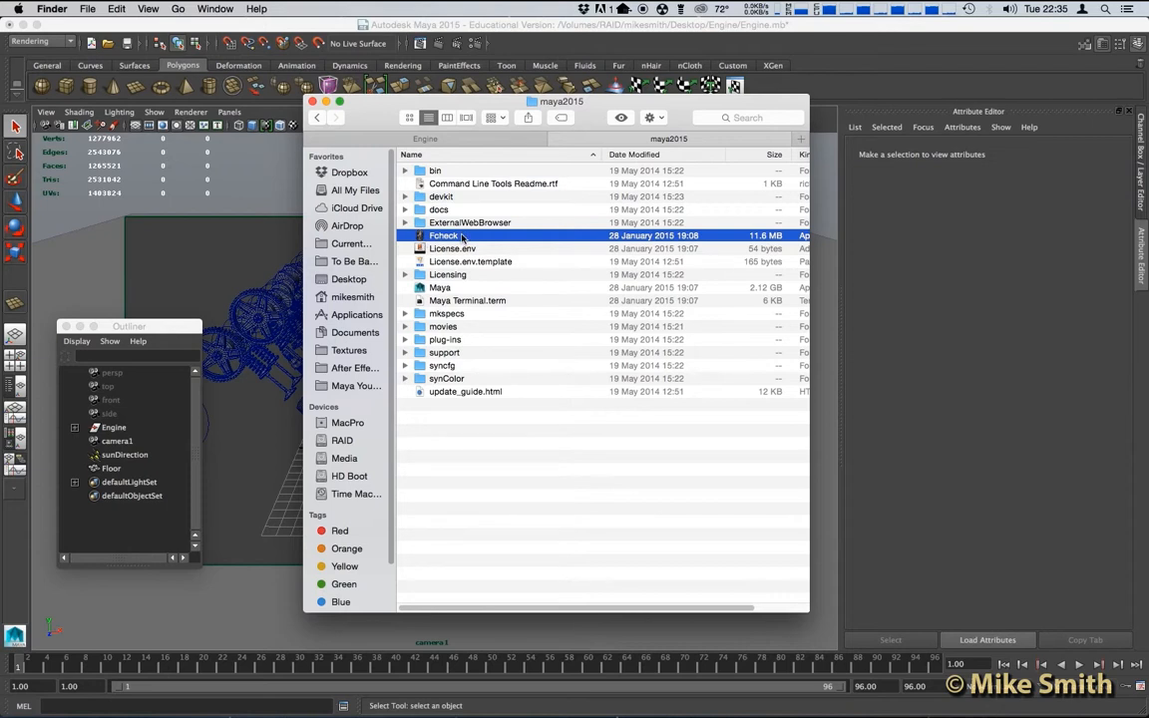
click(312, 101)
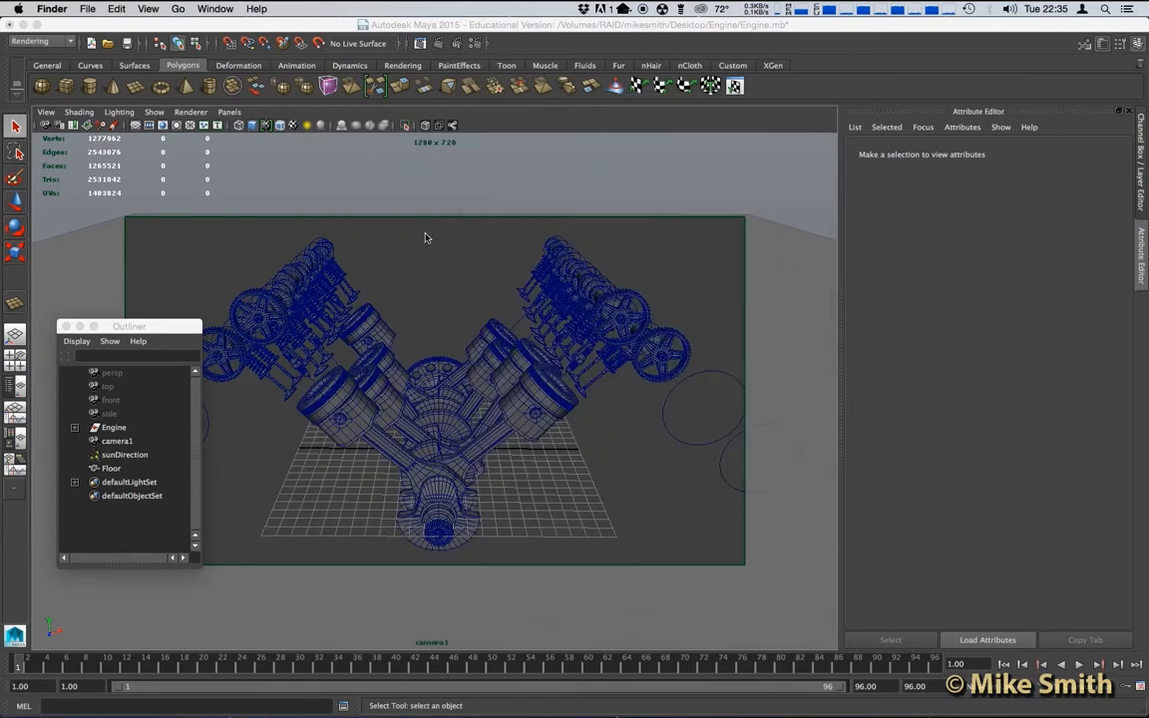
- Switch to Fcheck, reposition the playback window and look over the commands for opening image sequences
key(super+Tab)
key(super+Tab)
key(super+Tab)
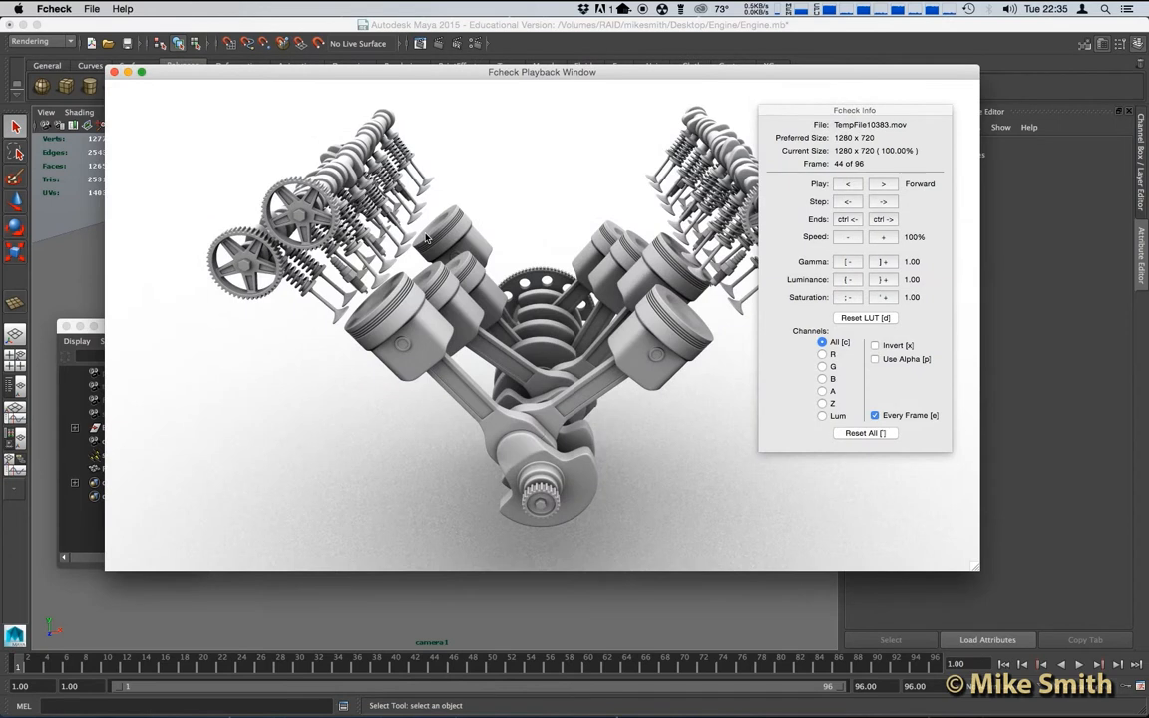
drag(444, 80, 426, 89)
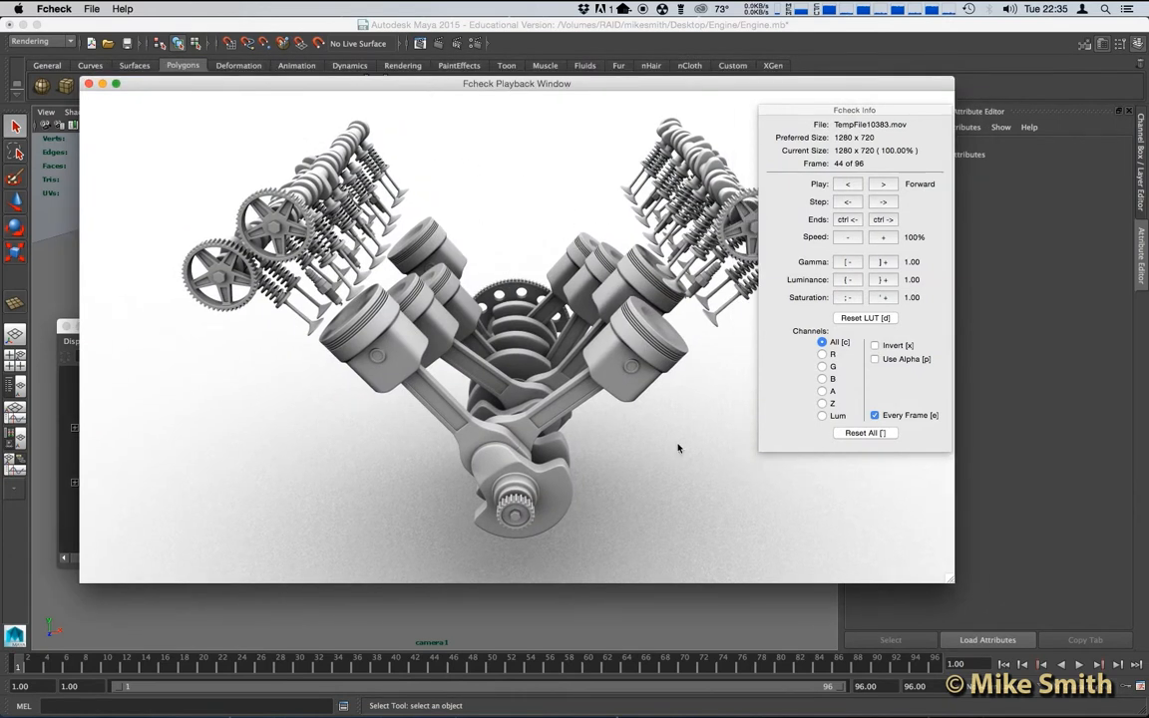
click(92, 9)
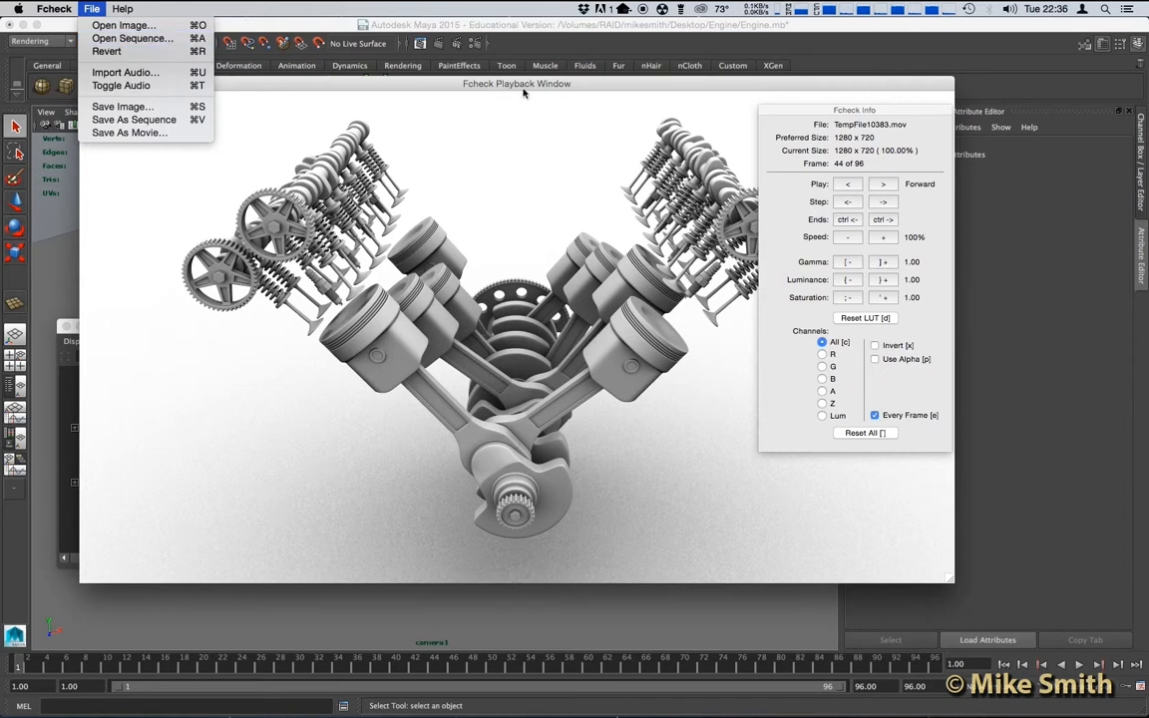
click(467, 110)
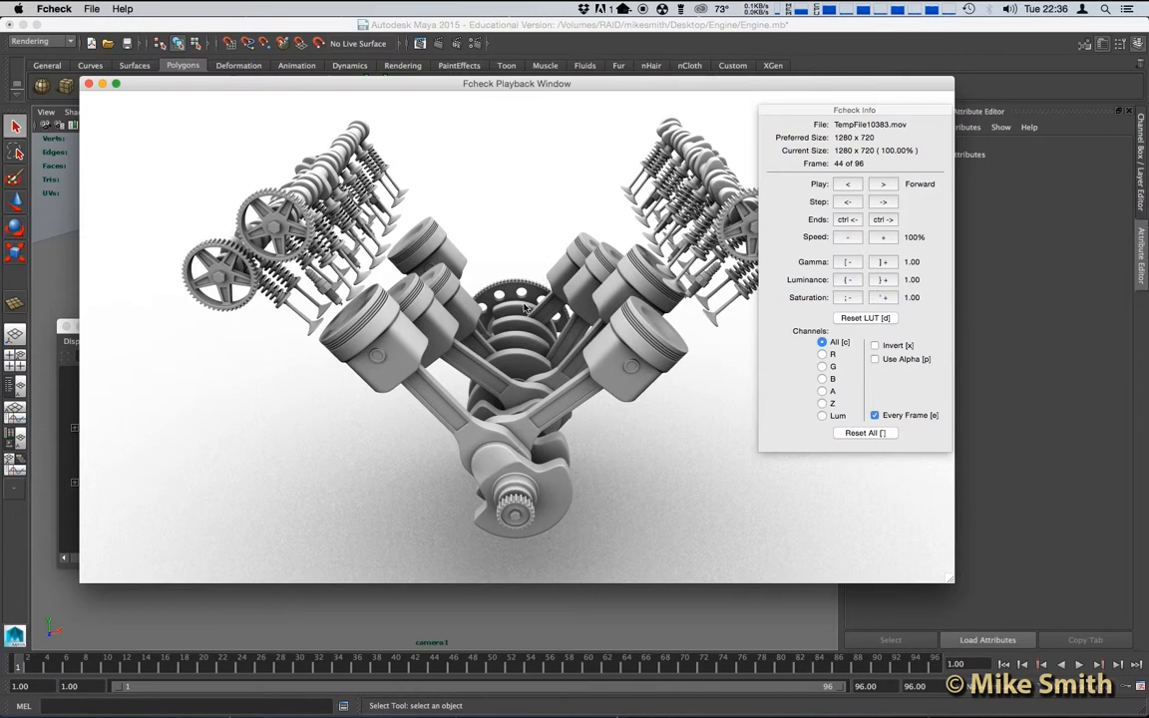
- Scrub through the rendered engine sequence, shift the Fcheck Info window and turn off Every Frame playback
drag(464, 273, 512, 296)
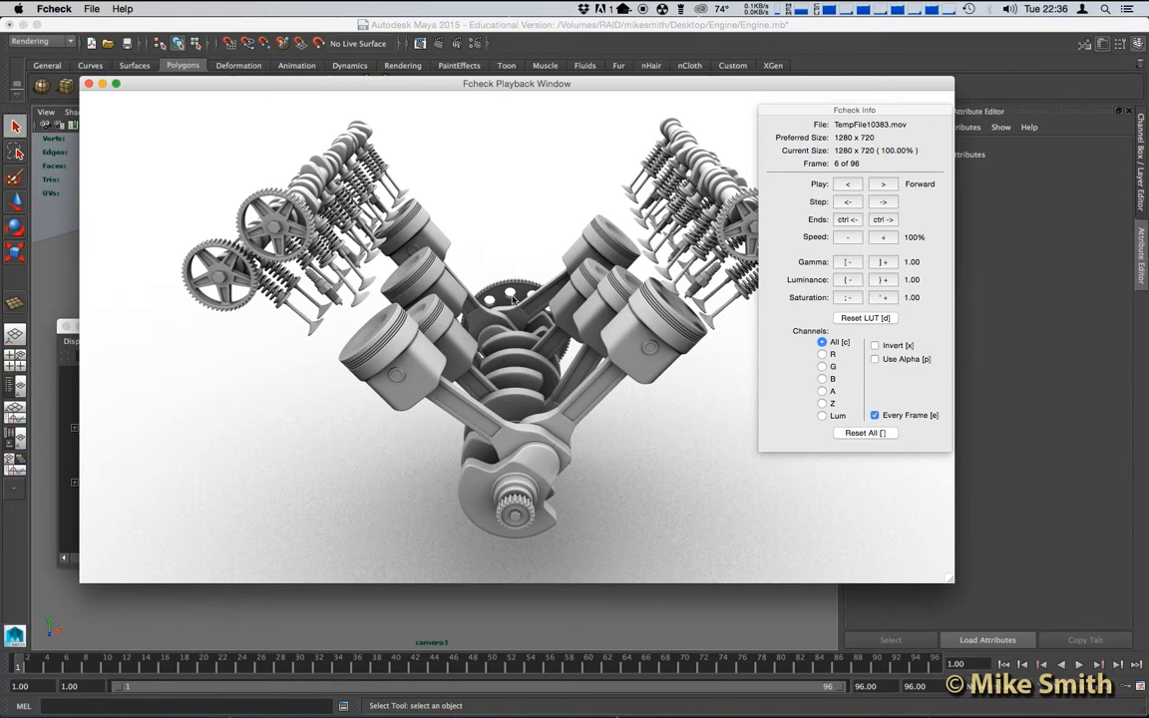
drag(863, 112, 835, 116)
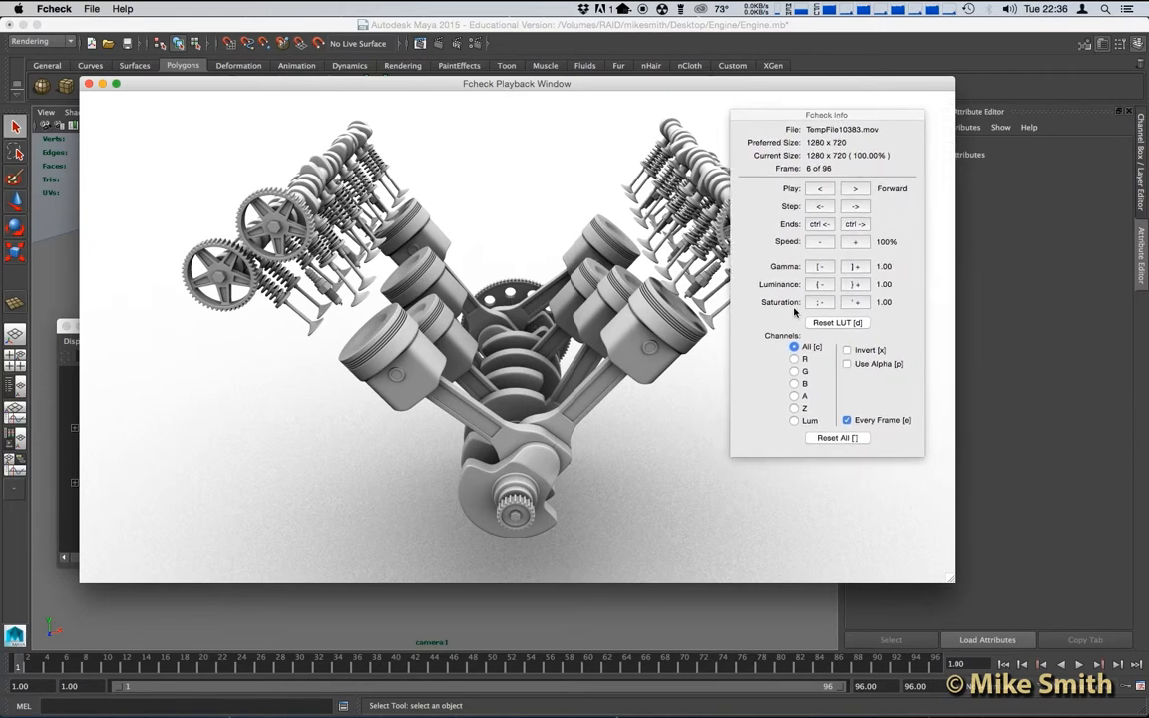
click(846, 421)
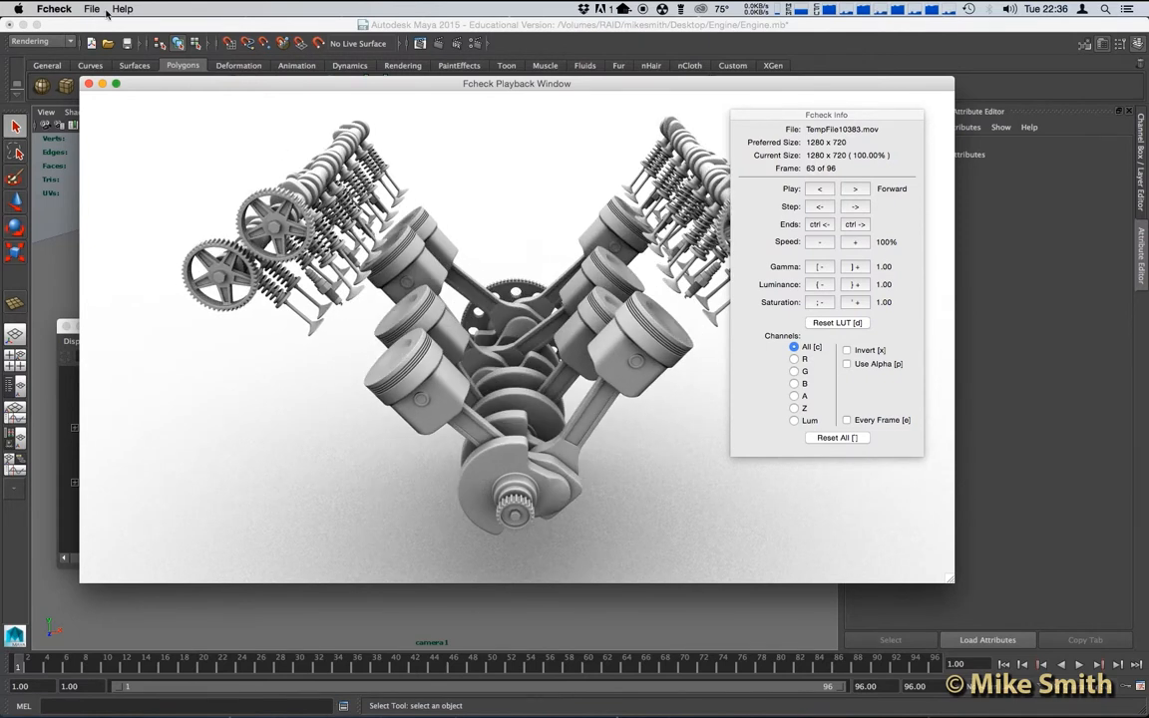
- Save the engine sequence as a movie named 1 on the Desktop, using the current color and size transformations
click(91, 8)
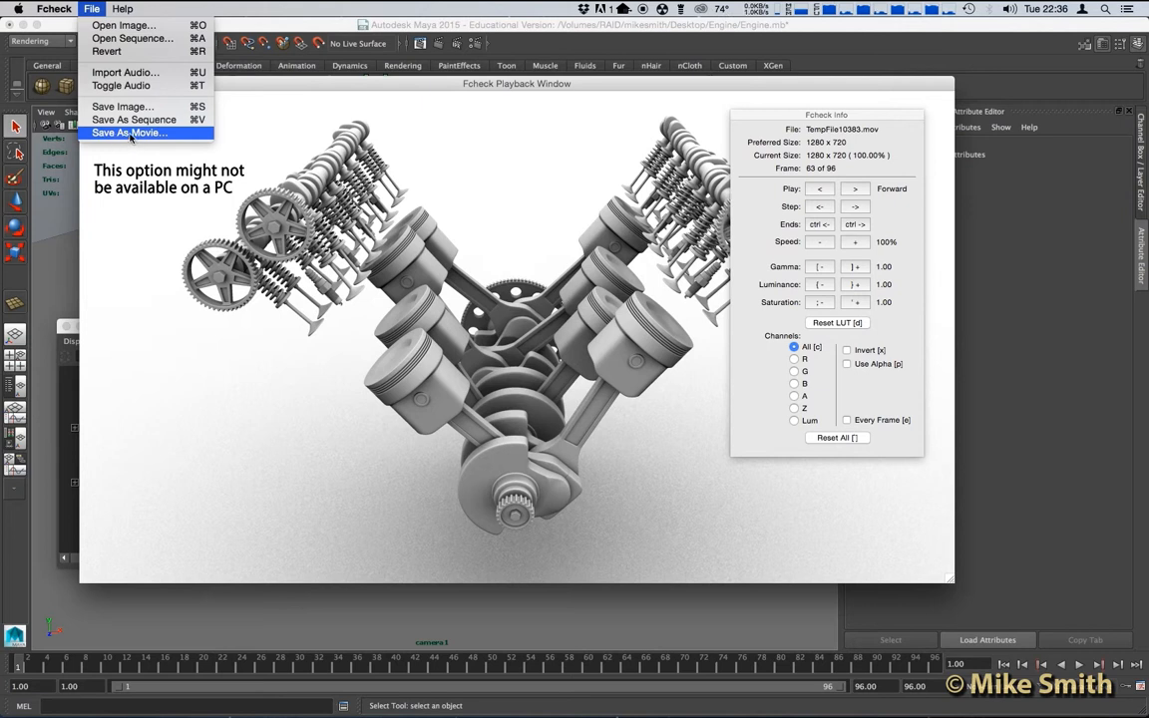
click(129, 133)
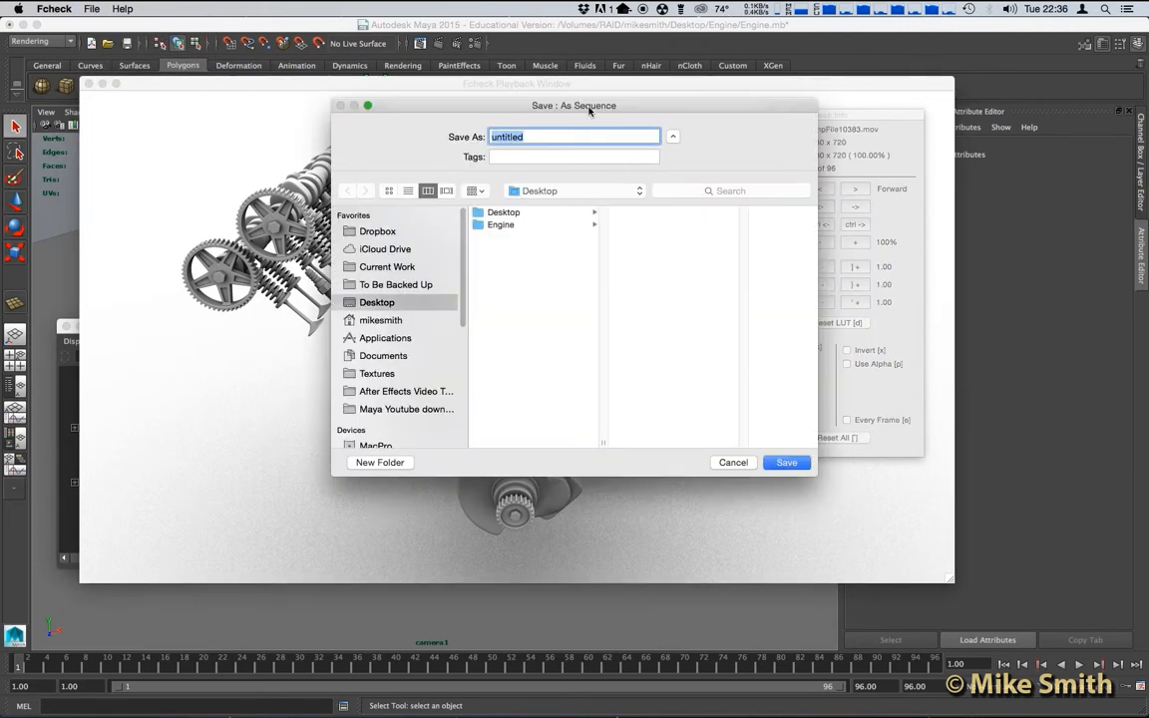
text(1)
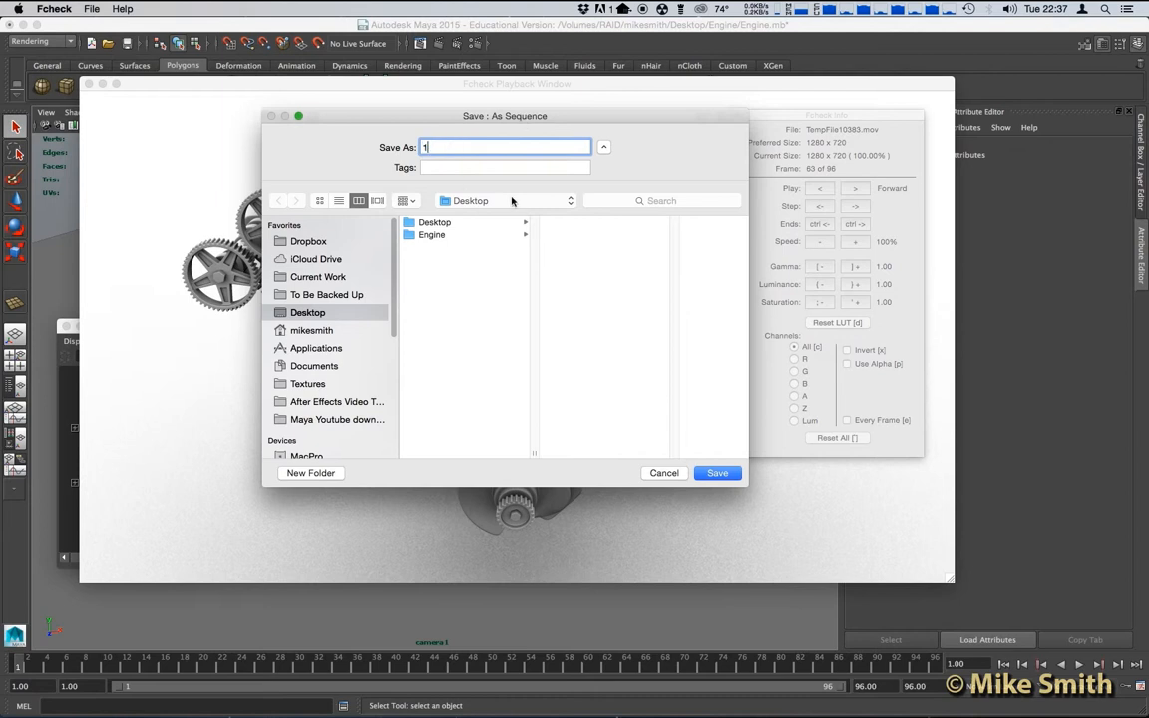
click(718, 473)
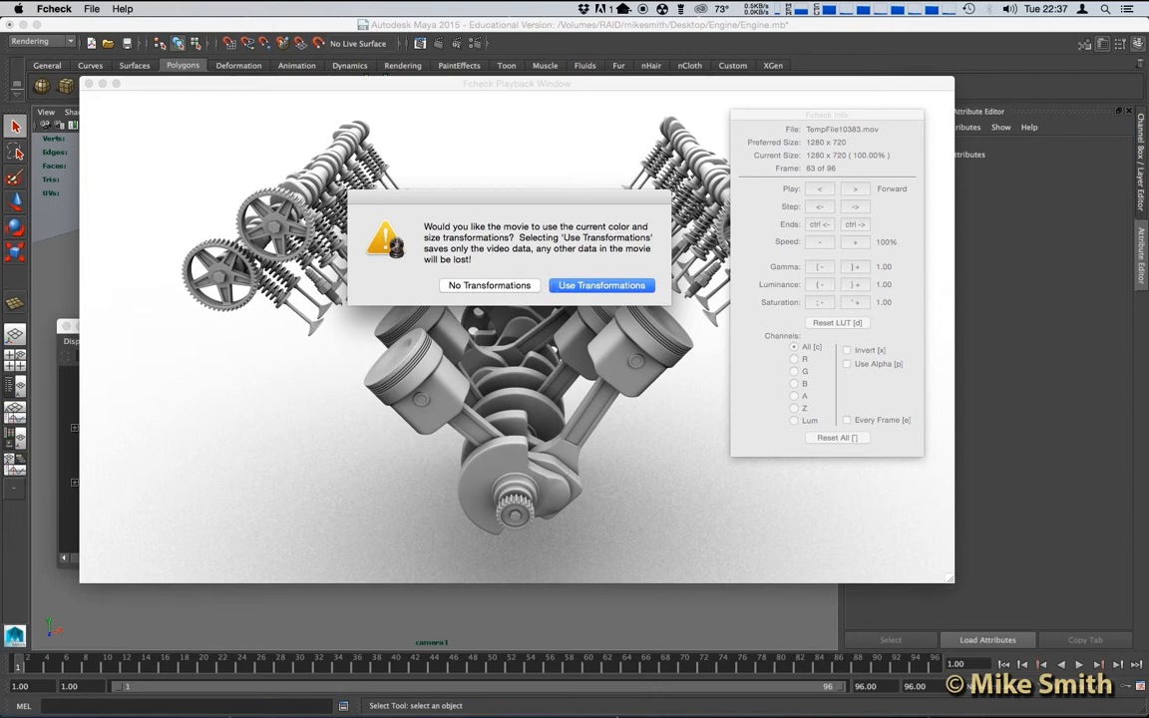
key(Return)
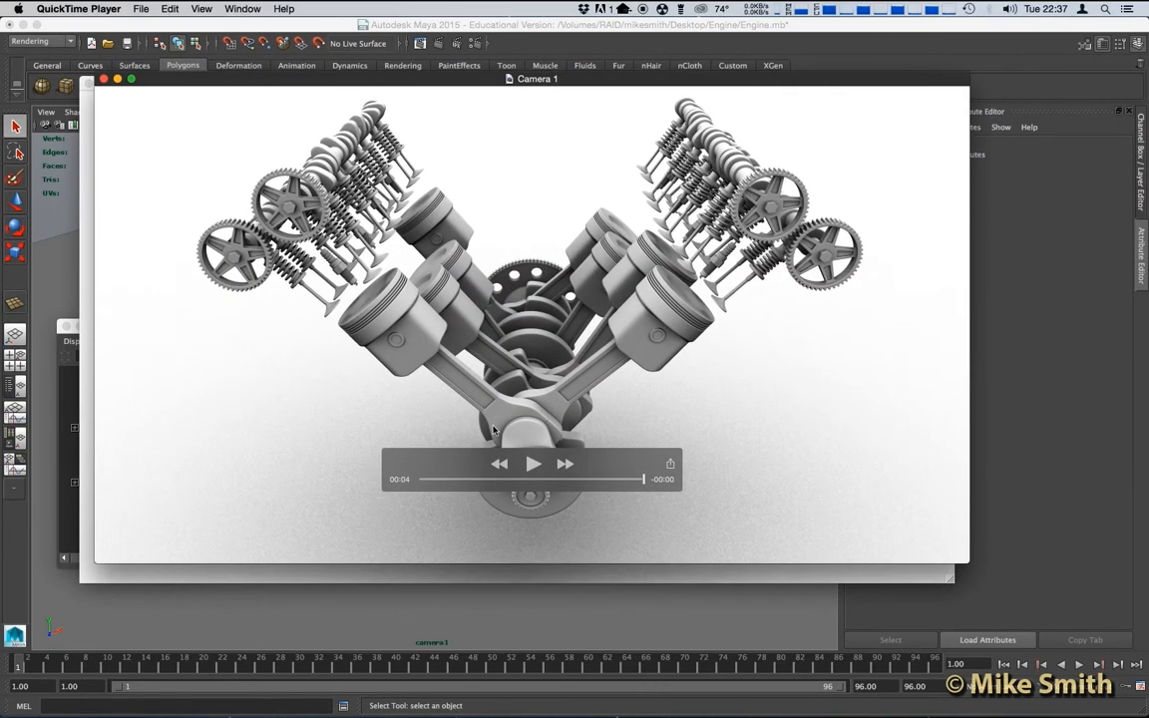
- Turn on looping for the Camera 1 movie in QuickTime Player, and pause its playback
click(197, 9)
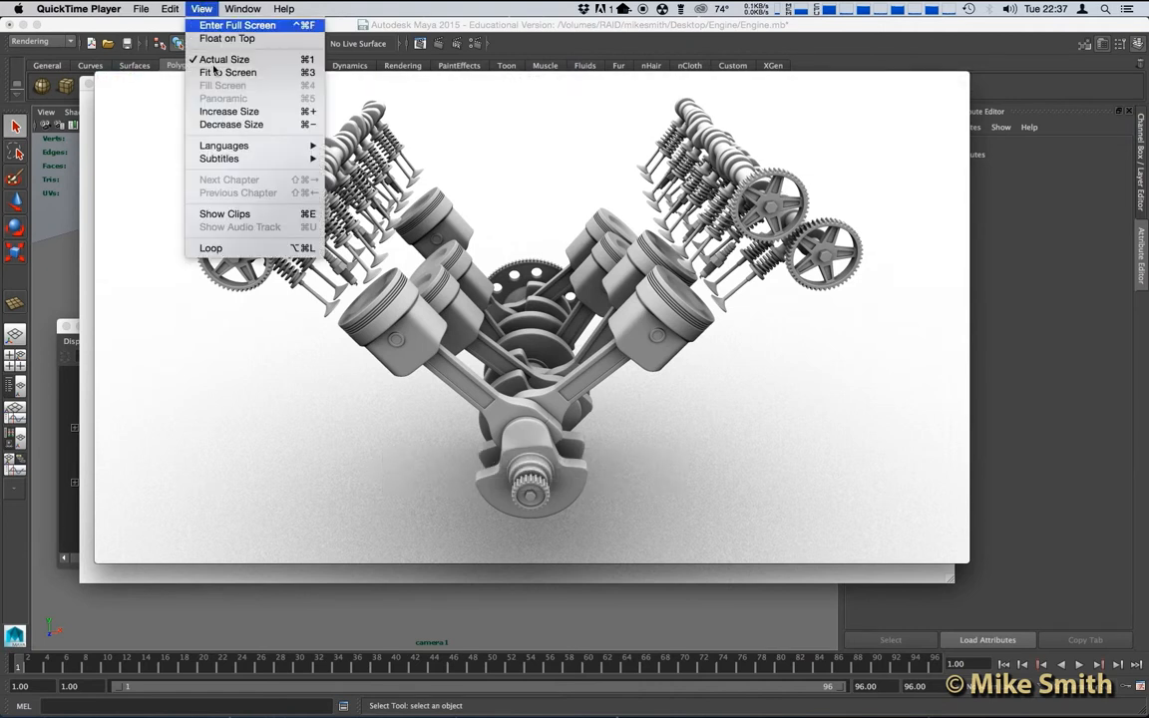
click(211, 247)
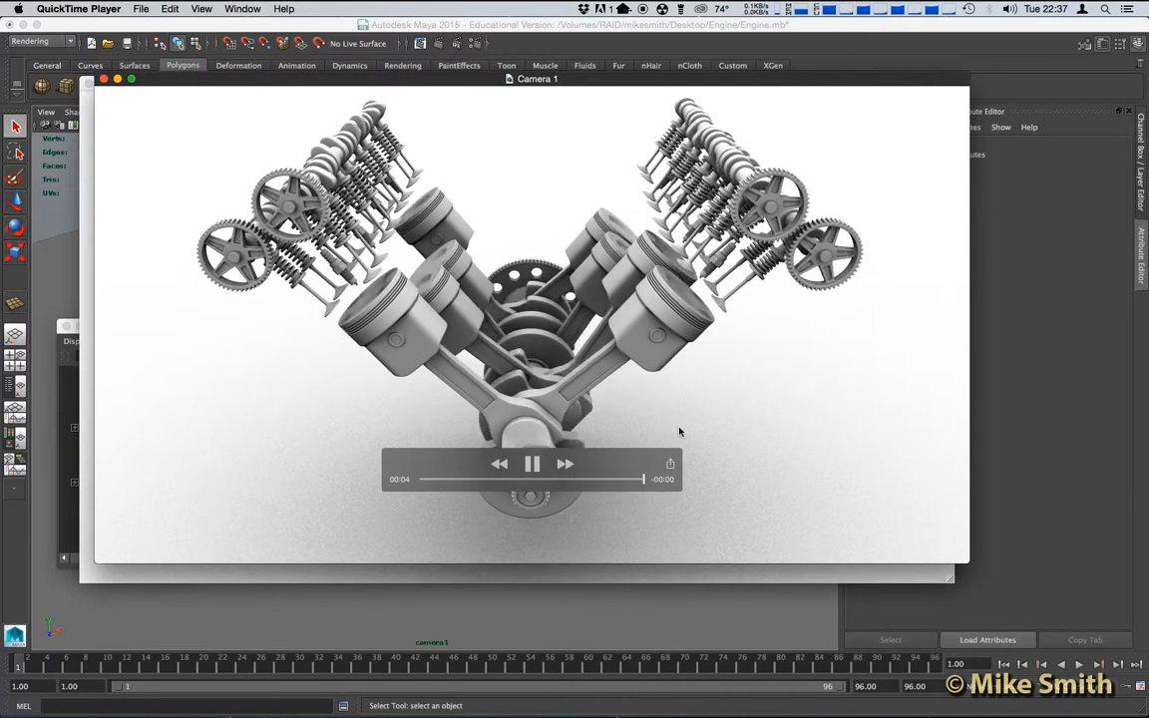
click(531, 466)
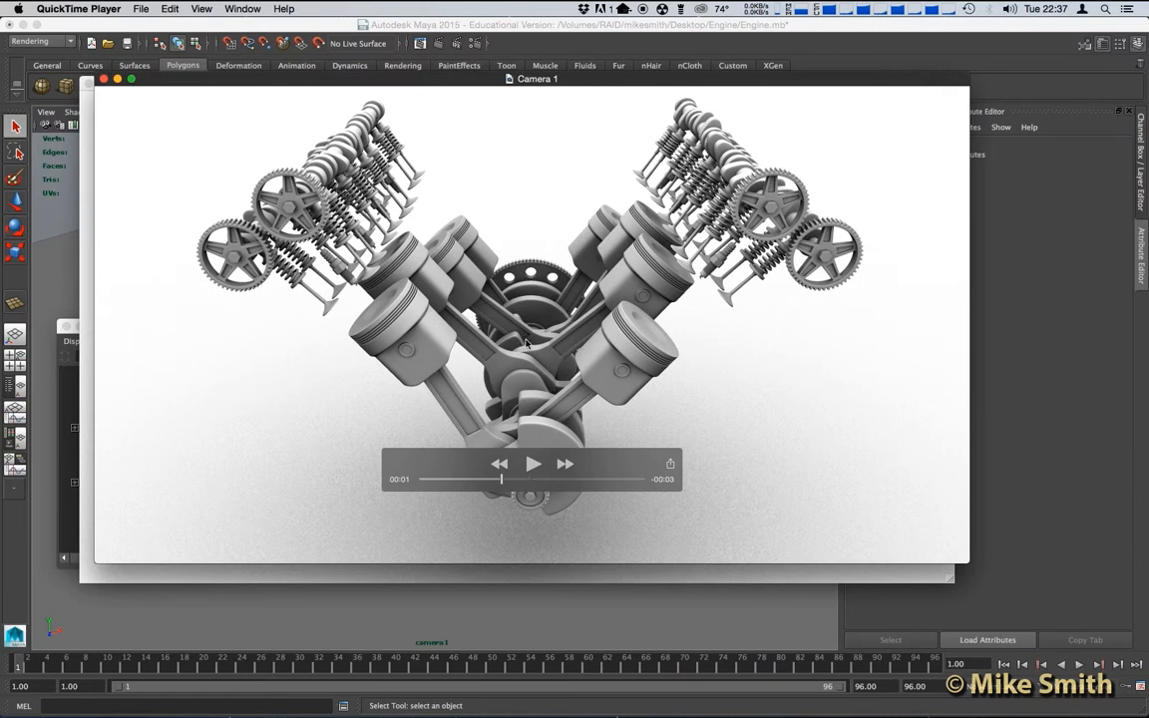
- Choose the 720p export for the Camera 1 movie, and close the movie to return to Fcheck
click(141, 8)
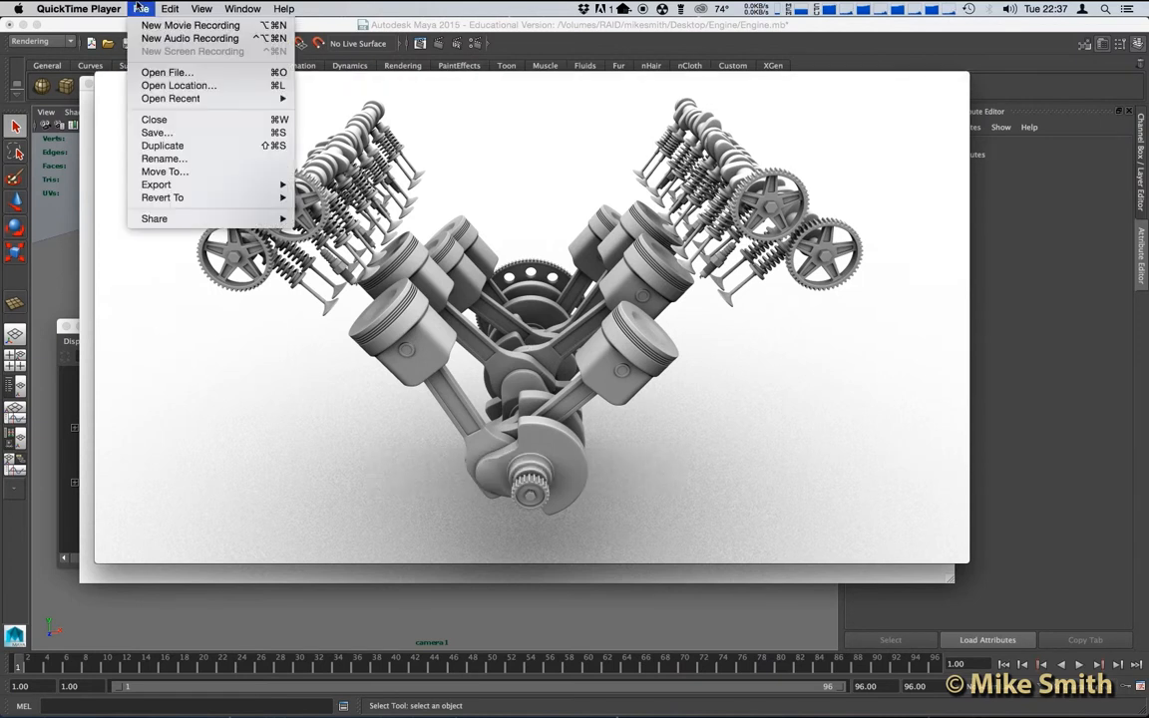
mouse_move(180, 186)
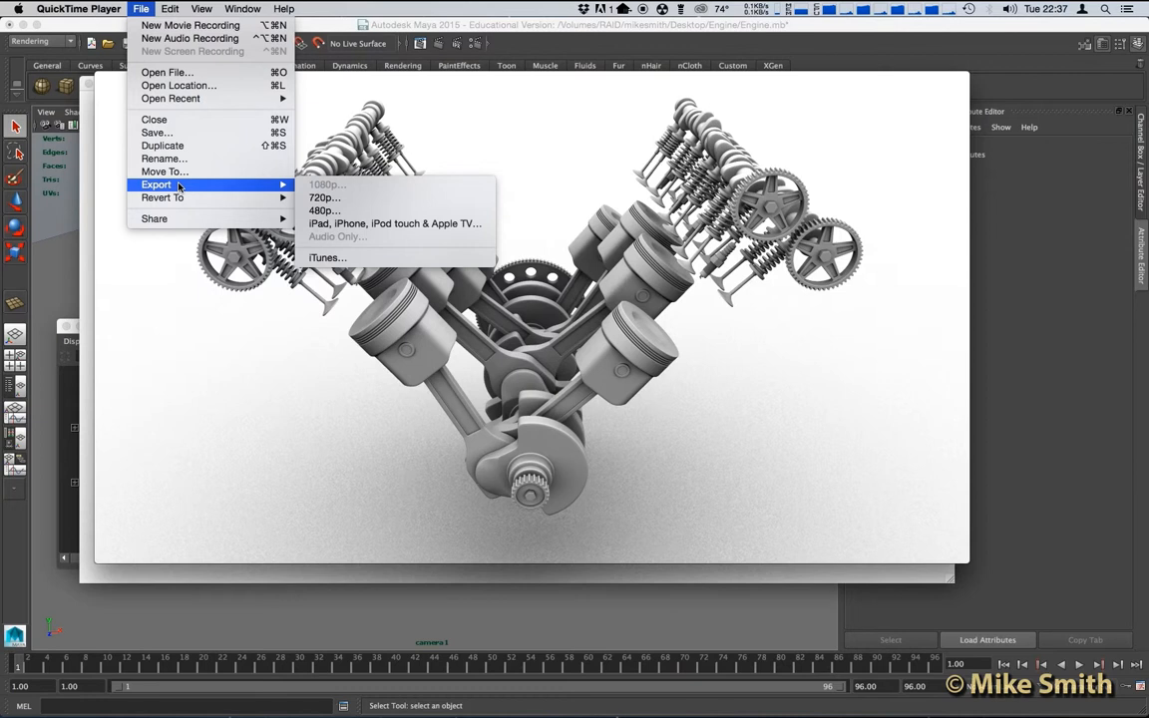
click(322, 199)
drag(476, 82, 510, 118)
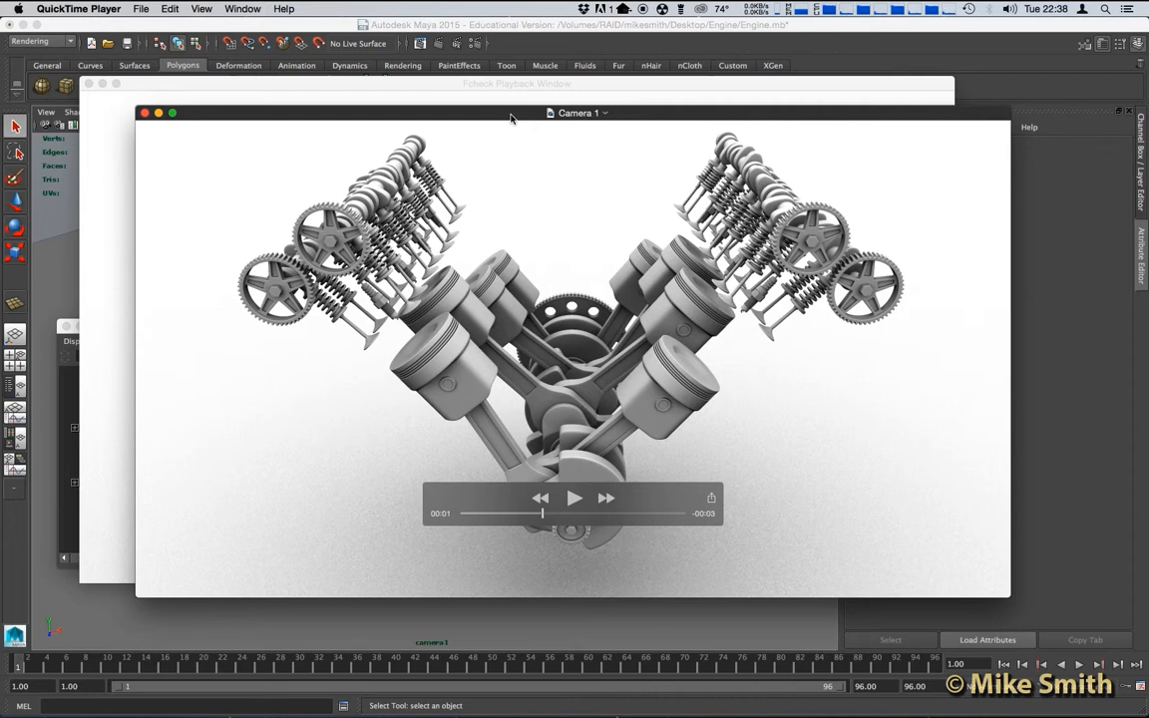
click(144, 112)
click(358, 178)
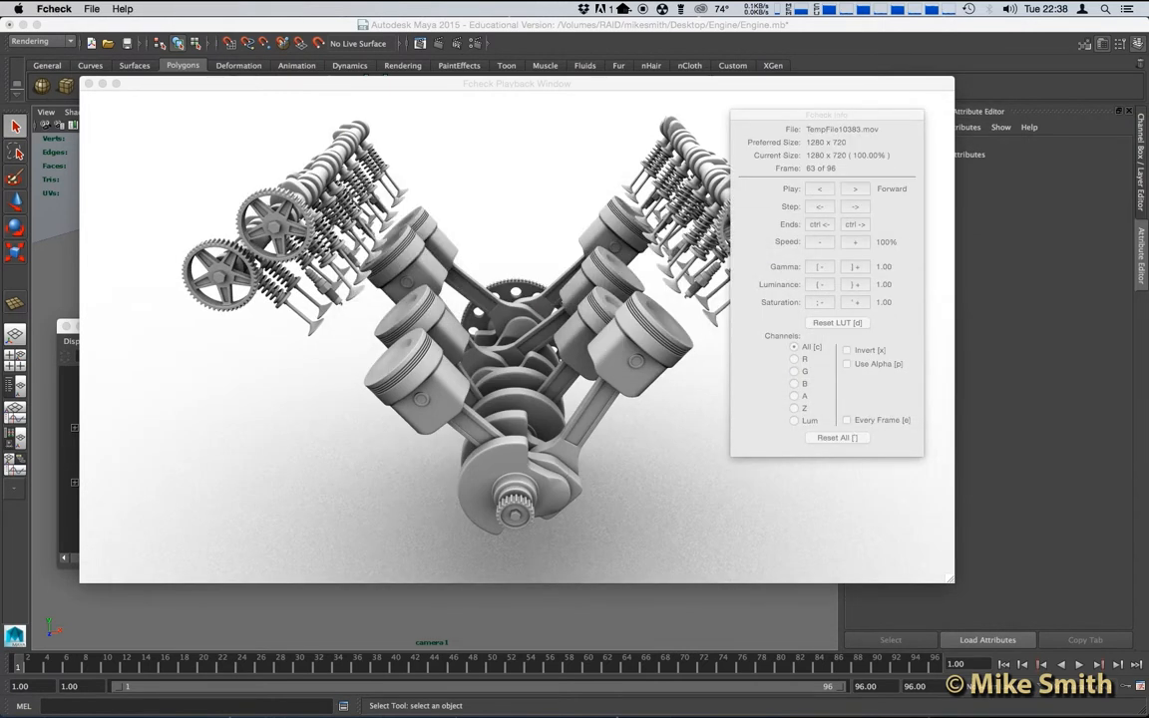